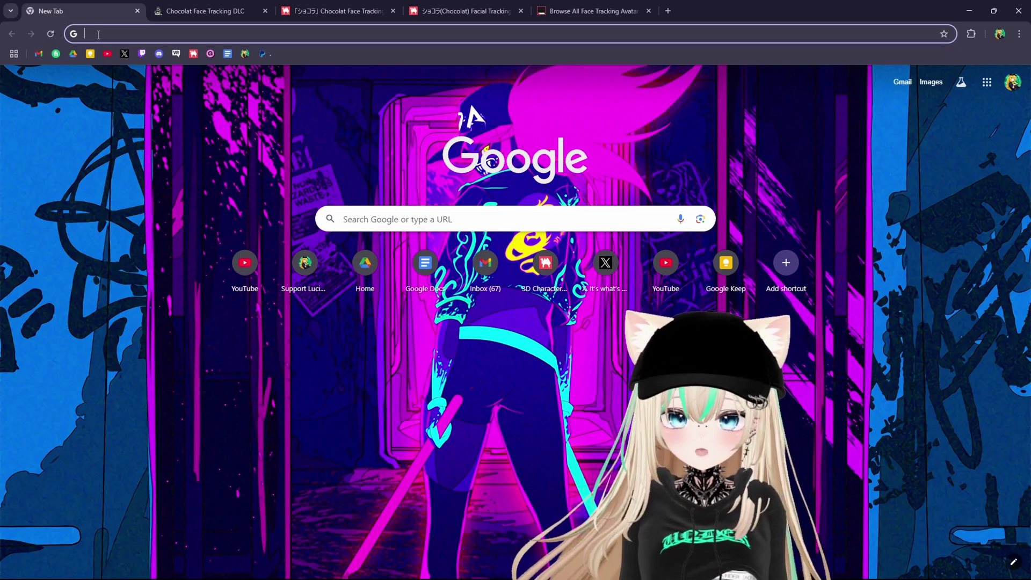
- Search Google for 'chocolat face tracking' and scroll through the results
type("chocolat face tracking")
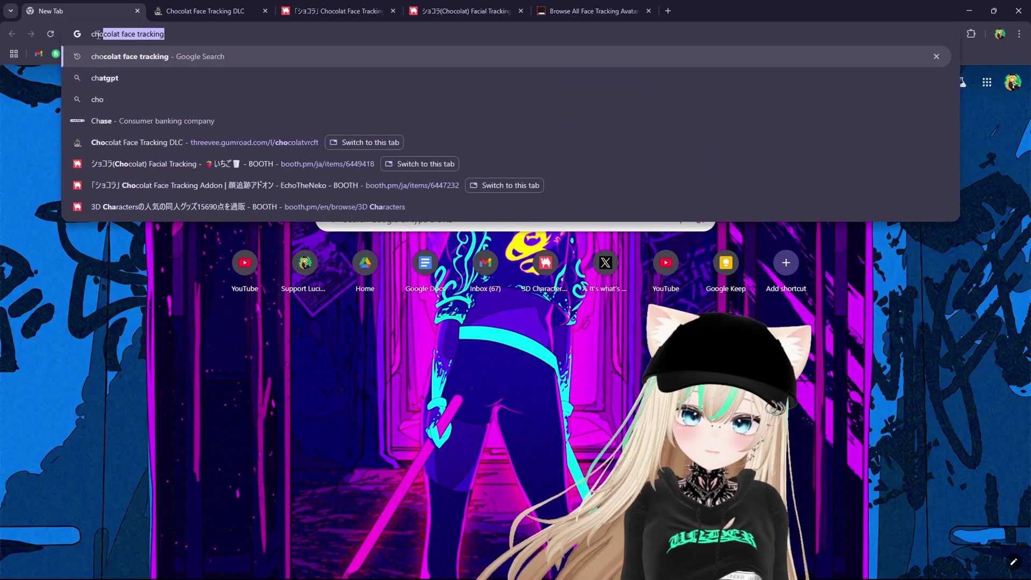
key("Return")
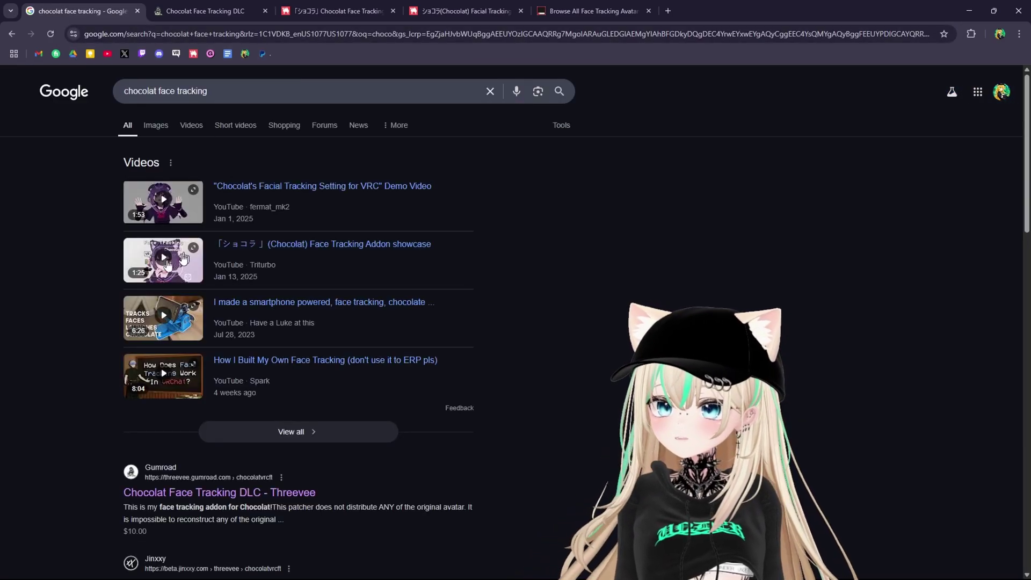
scroll(236, 177, "down", 7)
- Browse the BOOTH addon and Gumroad DLC tabs, ending on the BOOTH Chocolat Facial Tracking page
left_click(380, 6)
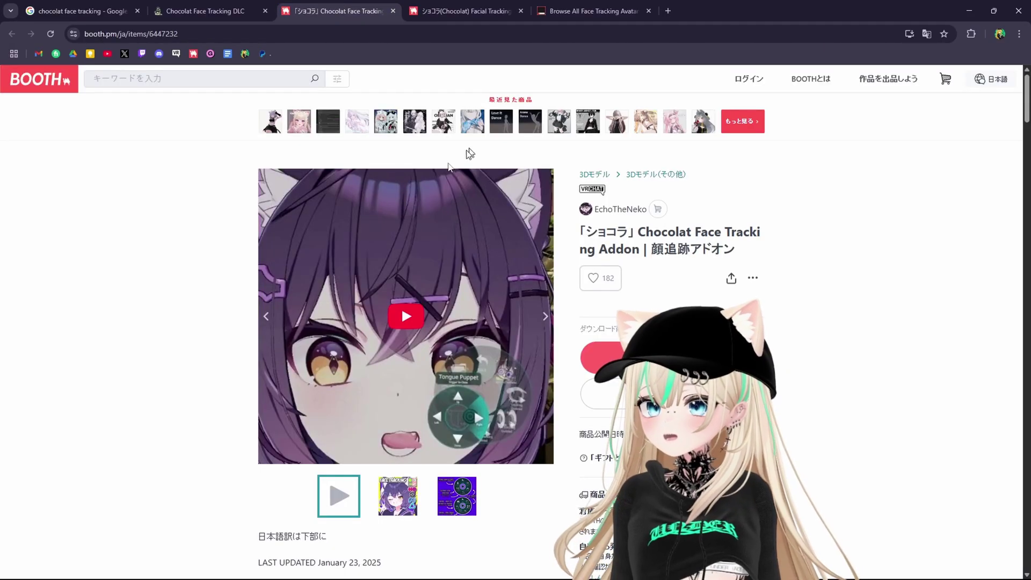
left_click(210, 9)
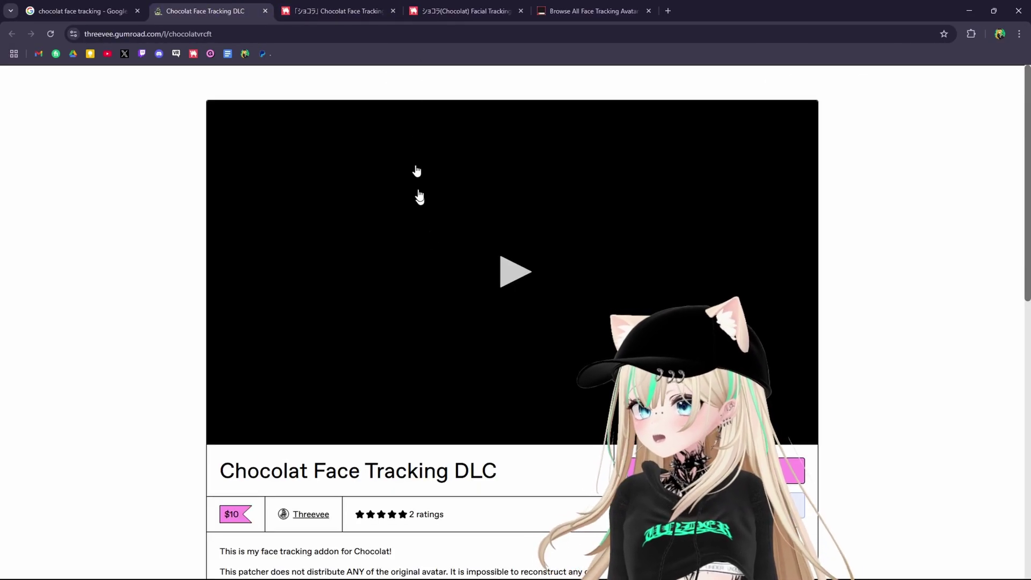
left_click(480, 7)
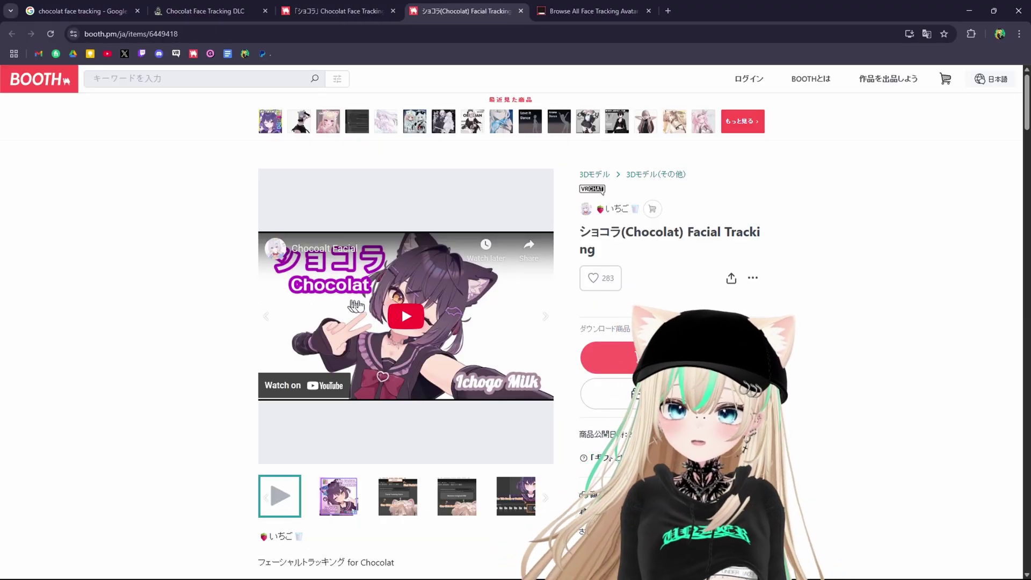
- Translate the ¥1,600 Chocolat Facial Tracking page into English
scroll(346, 305, "down", 9)
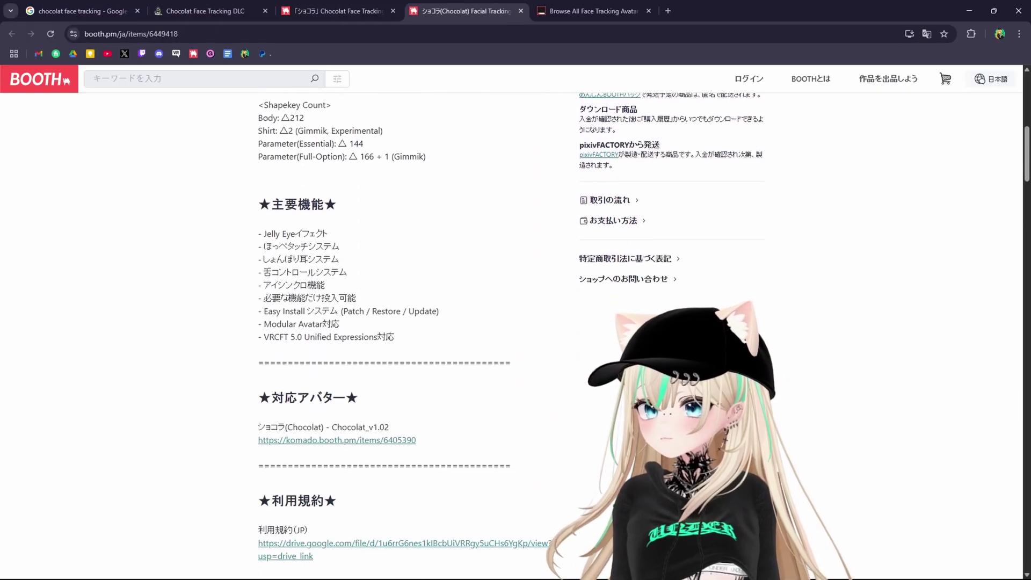
right_click(384, 296)
left_click(460, 490)
- Scroll through the translated description and mute the demo video
scroll(435, 427, "down", 4)
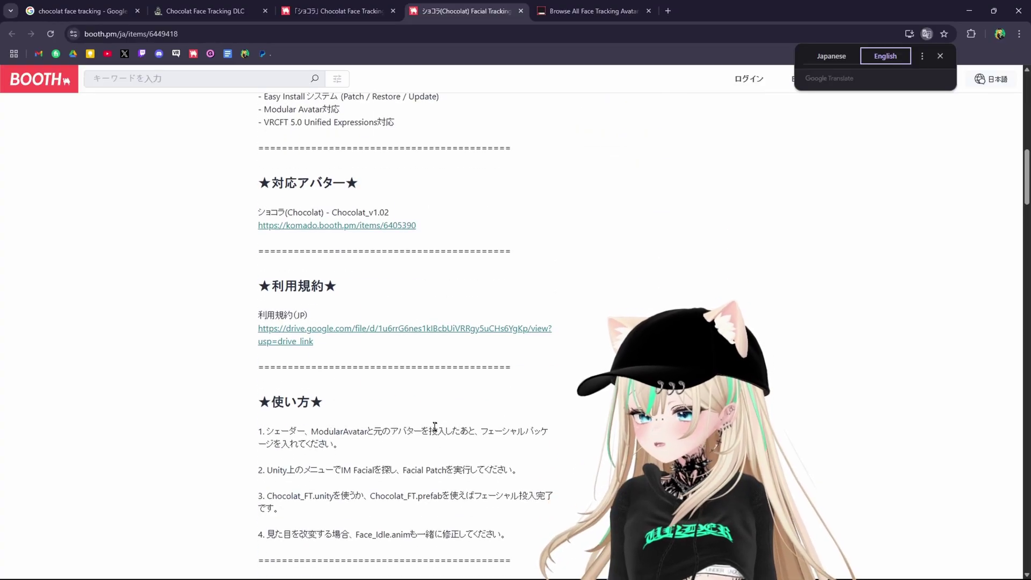
scroll(432, 425, "down", 8)
scroll(341, 376, "up", 20)
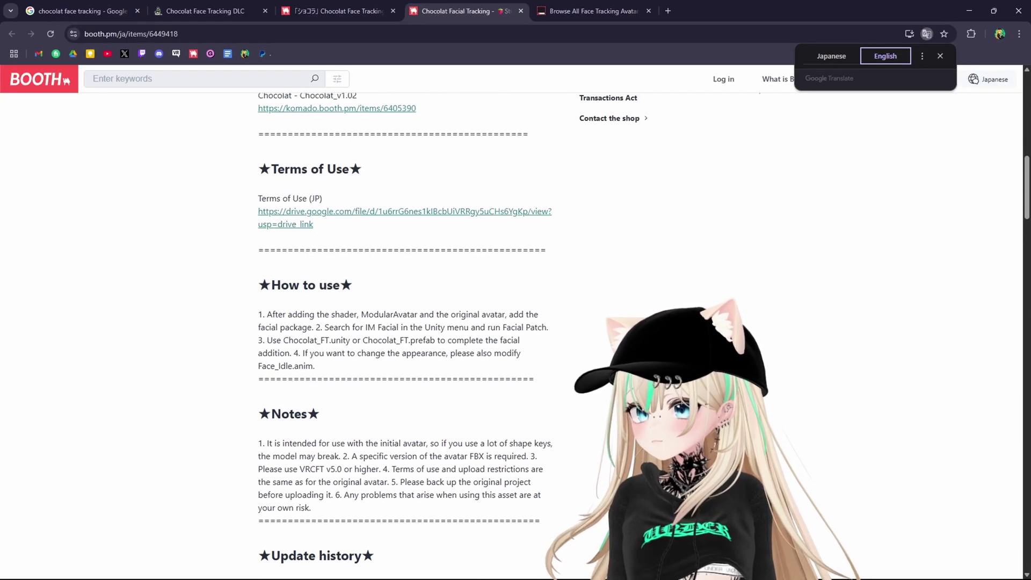
left_click(299, 373)
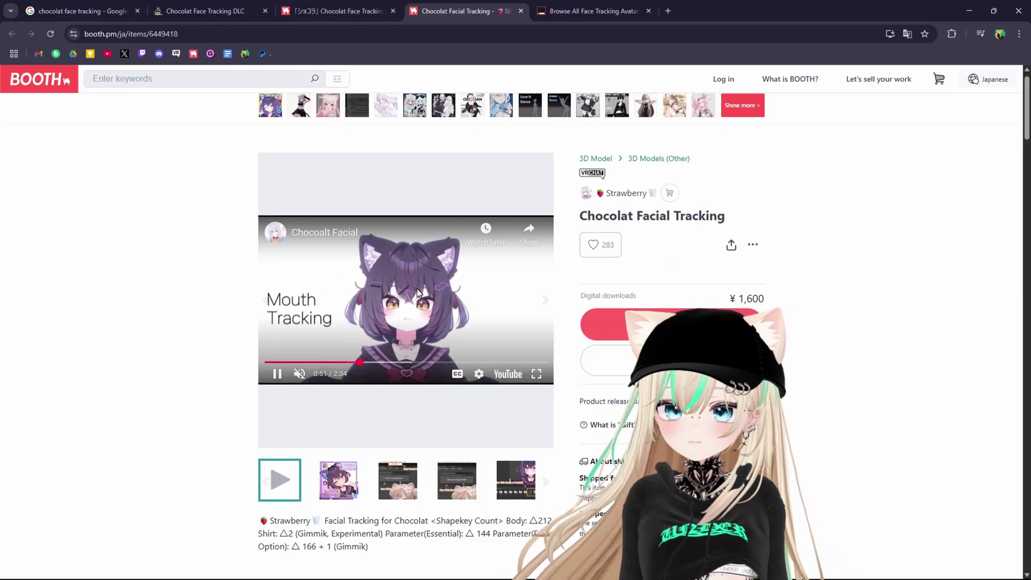
- Pause the Facial Tracking video, then play the Face Tracking Addon's preview video muted
left_click(417, 289)
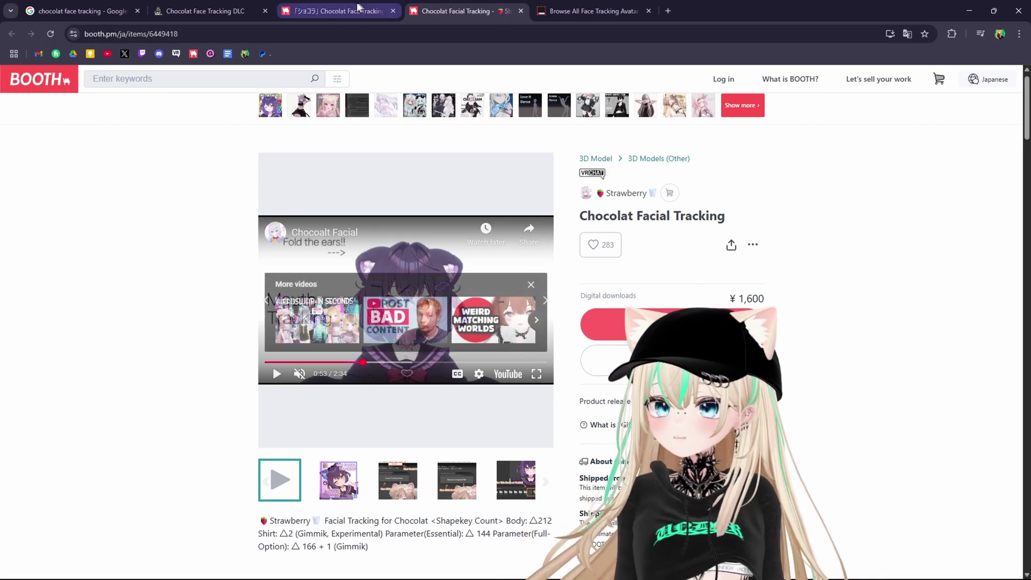
left_click(359, 9)
left_click(414, 315)
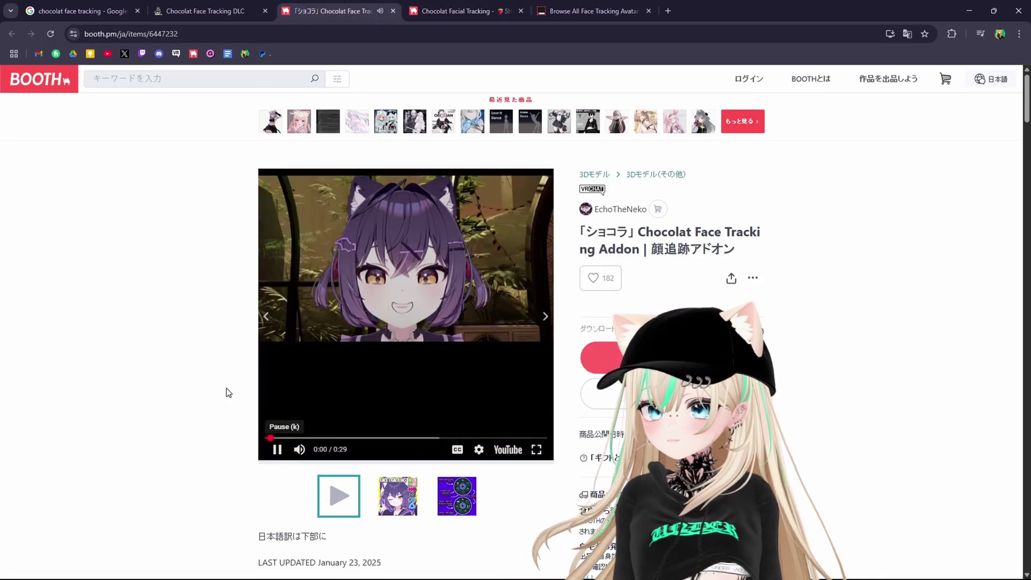
left_click(299, 449)
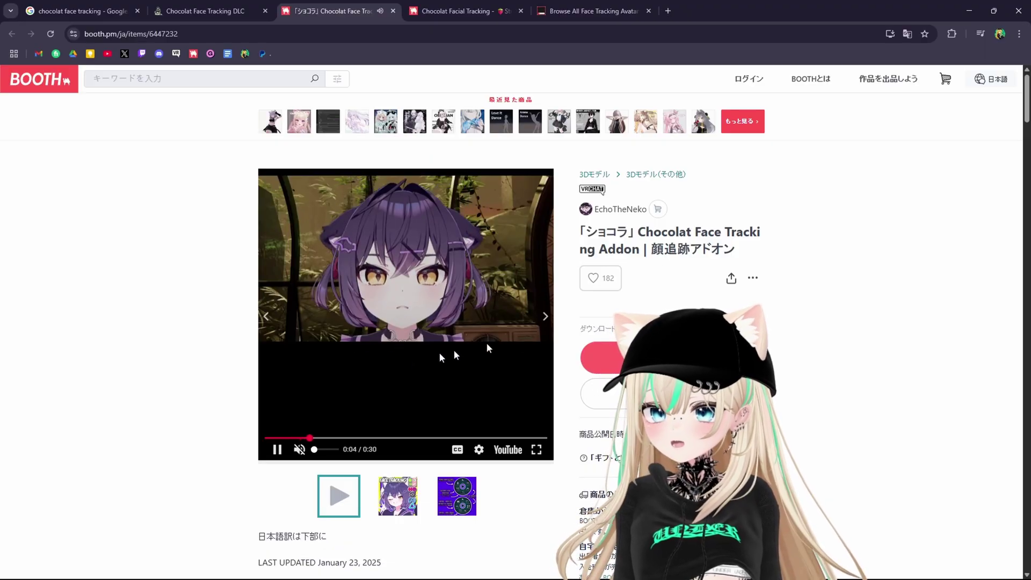
- Cycle through the tabs and play the Gumroad Chocolat Face Tracking DLC preview video
key("ctrl+Tab")
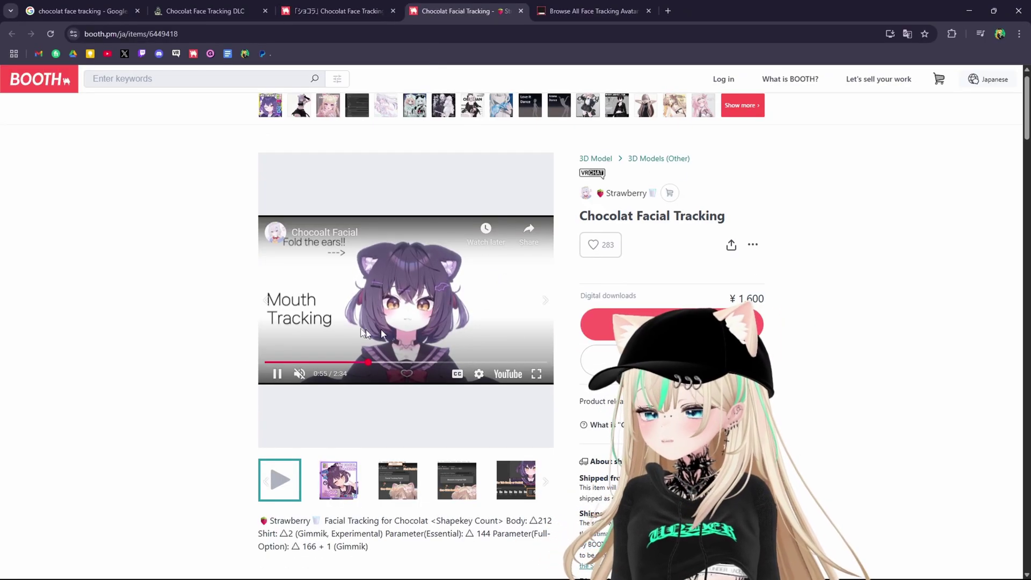
left_click(313, 5)
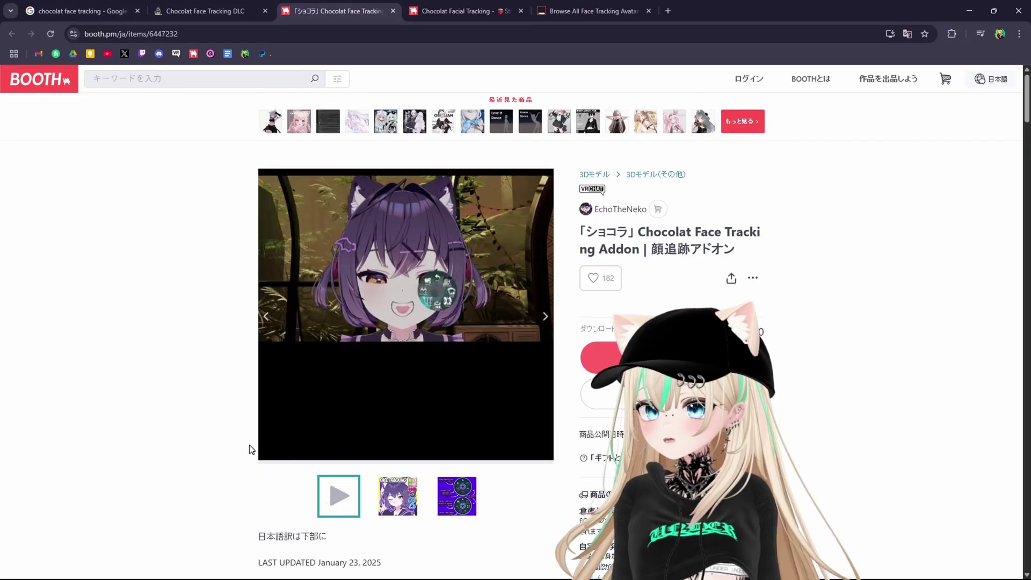
left_click(211, 11)
left_click(462, 285)
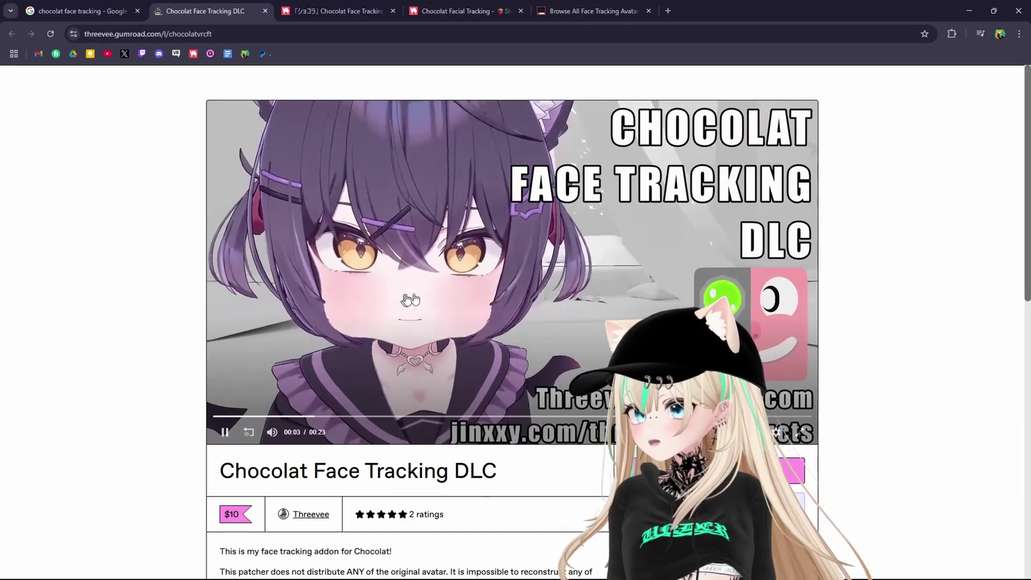
scroll(279, 241, "down", 7)
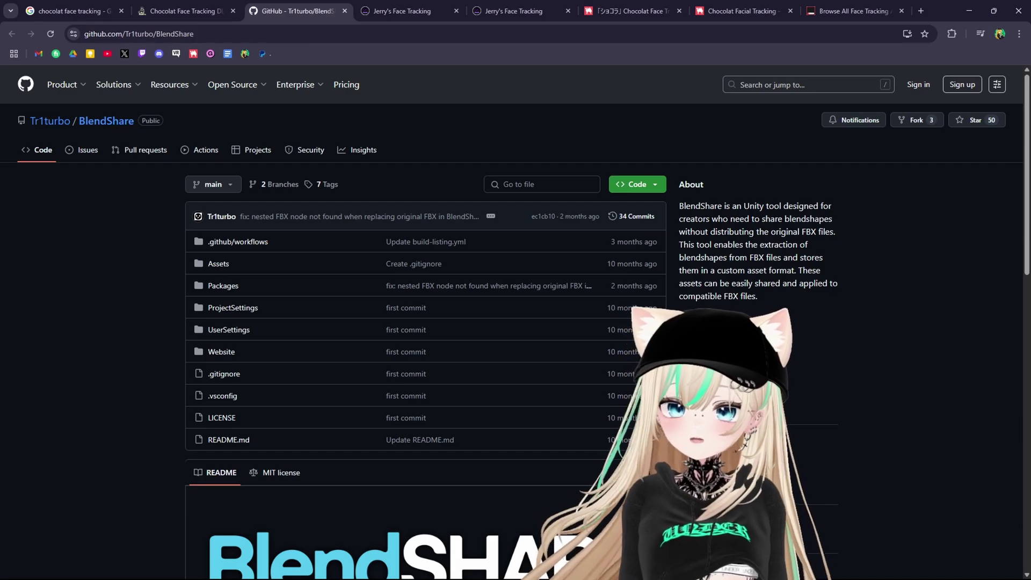
- Flip through the Gumroad DLC, BlendShare and two Jerry's Face Tracking tabs to the BOOTH addon page
left_click(183, 10)
scroll(352, 266, "up", 10)
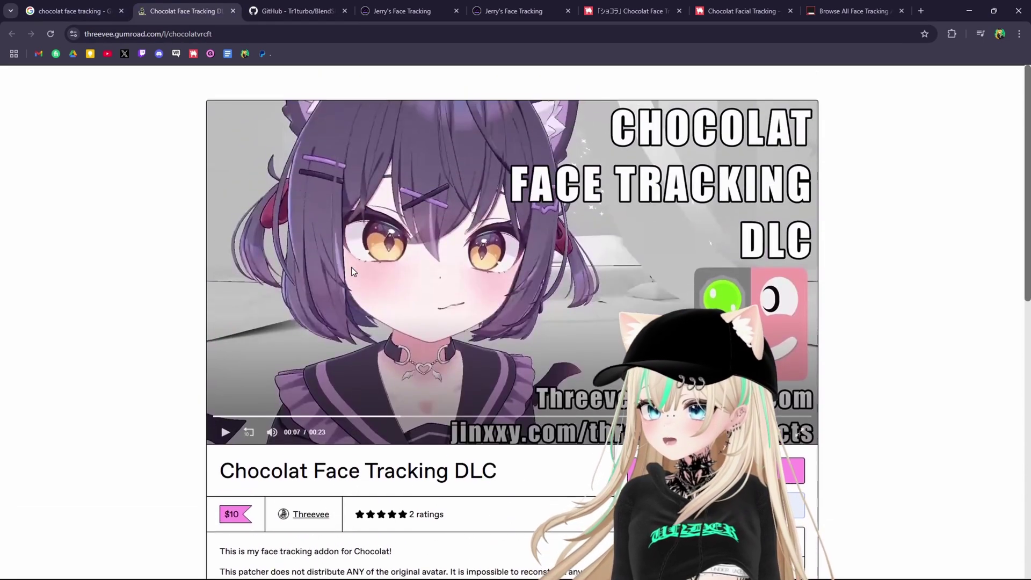
left_click(304, 6)
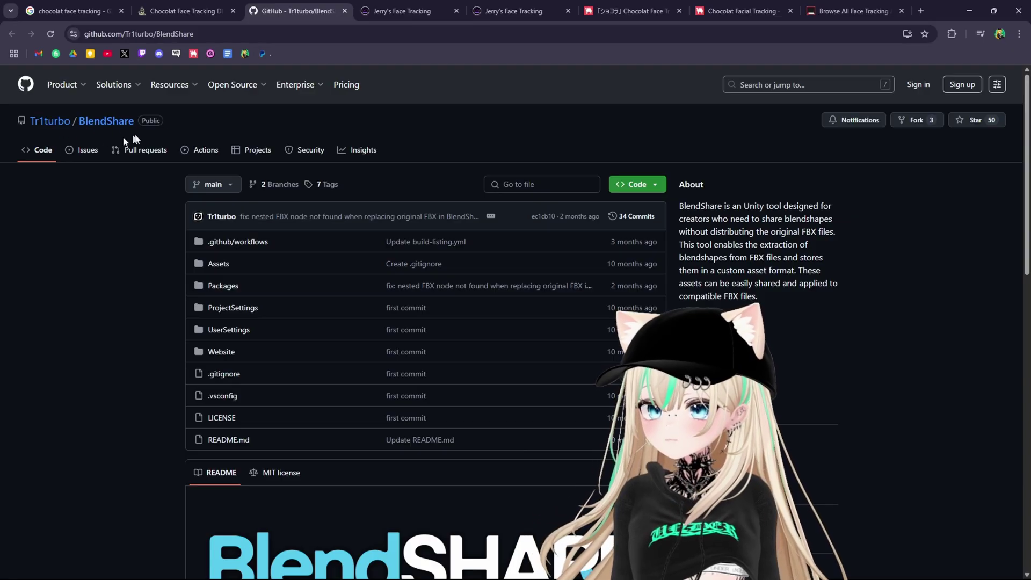
left_click(182, 11)
left_click(400, 11)
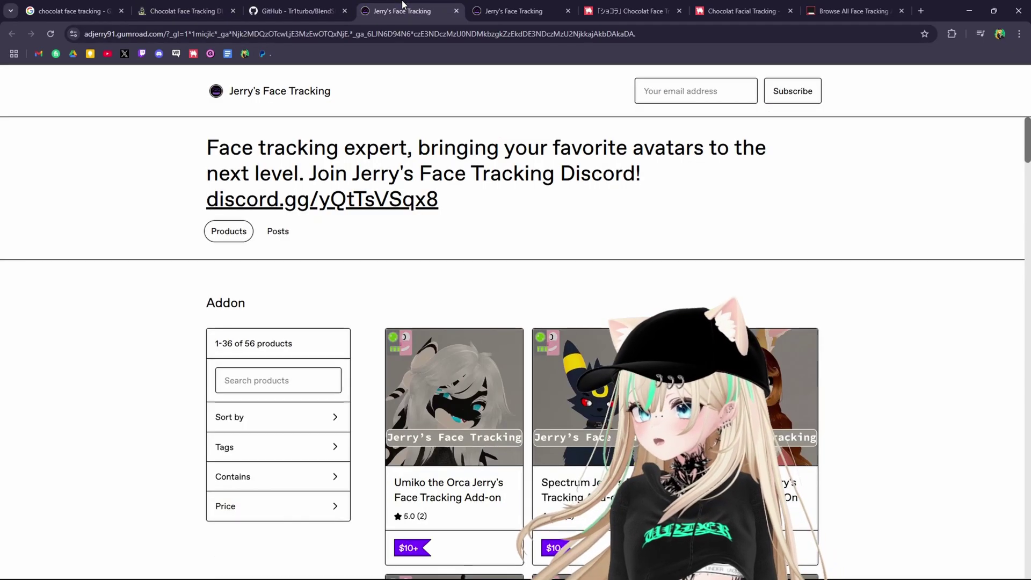
left_click(475, 11)
left_click(601, 11)
- Read the Chocolat Facial Tracking page description, highlighting a line of it
scroll(504, 371, "down", 10)
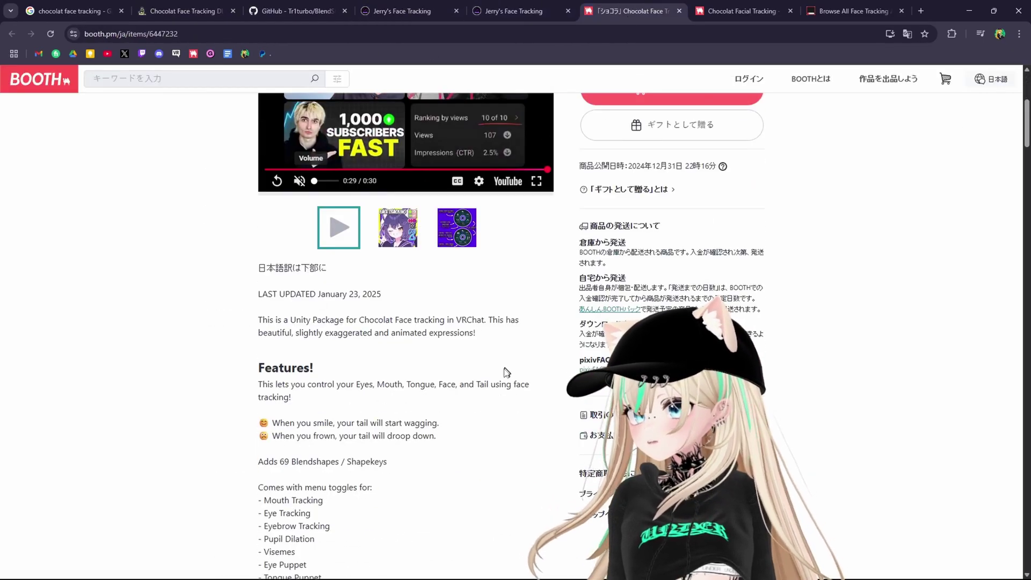
left_click(739, 11)
scroll(412, 392, "down", 10)
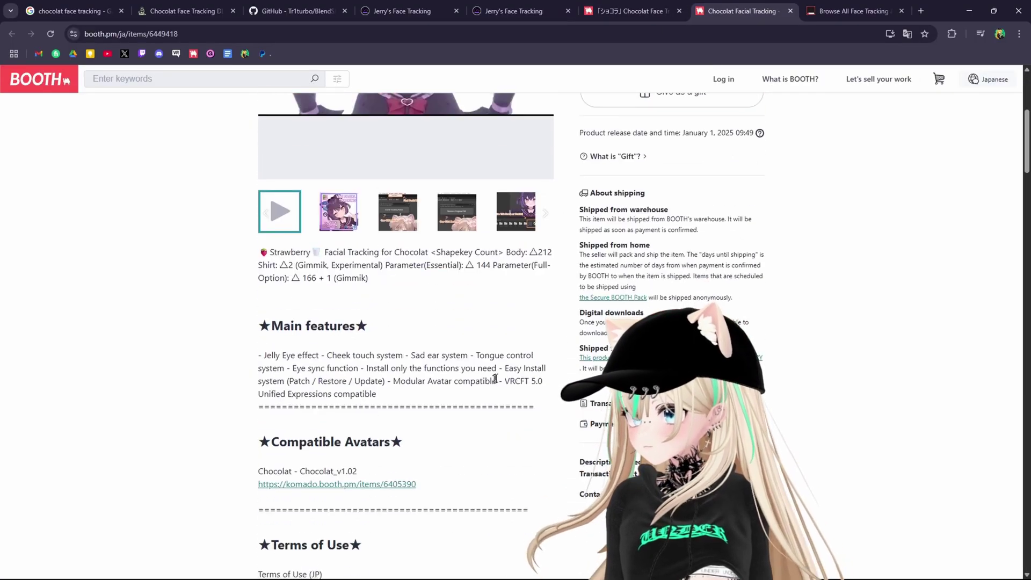
scroll(408, 389, "down", 5)
scroll(405, 386, "up", 8)
left_click_drag(505, 327, 540, 337)
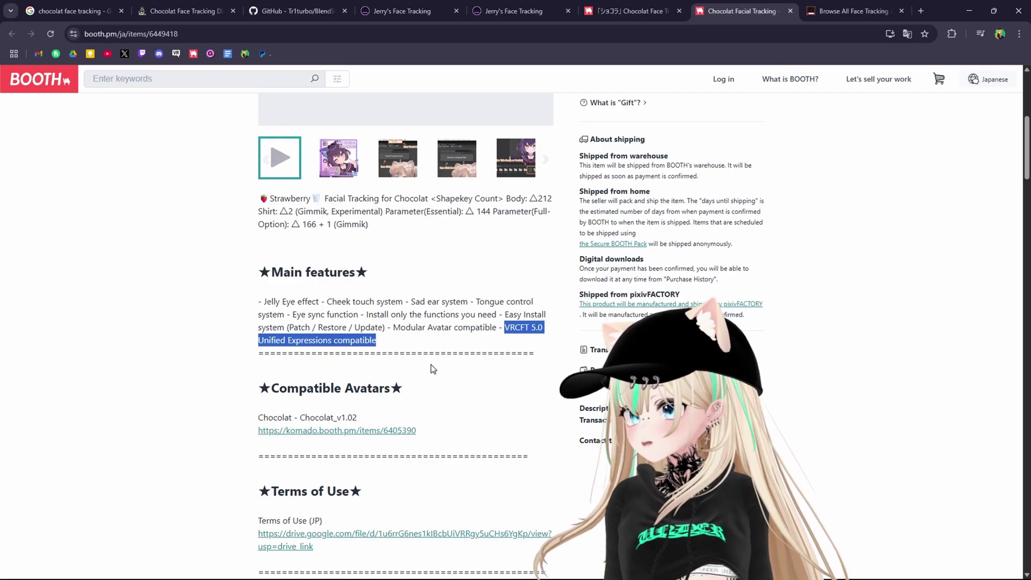
- Return to the Face Tracking Addon page and select its VRCFT v5.0 supported-devices list
scroll(430, 371, "down", 13)
scroll(430, 370, "up", 1)
key("ctrl+shift+Tab")
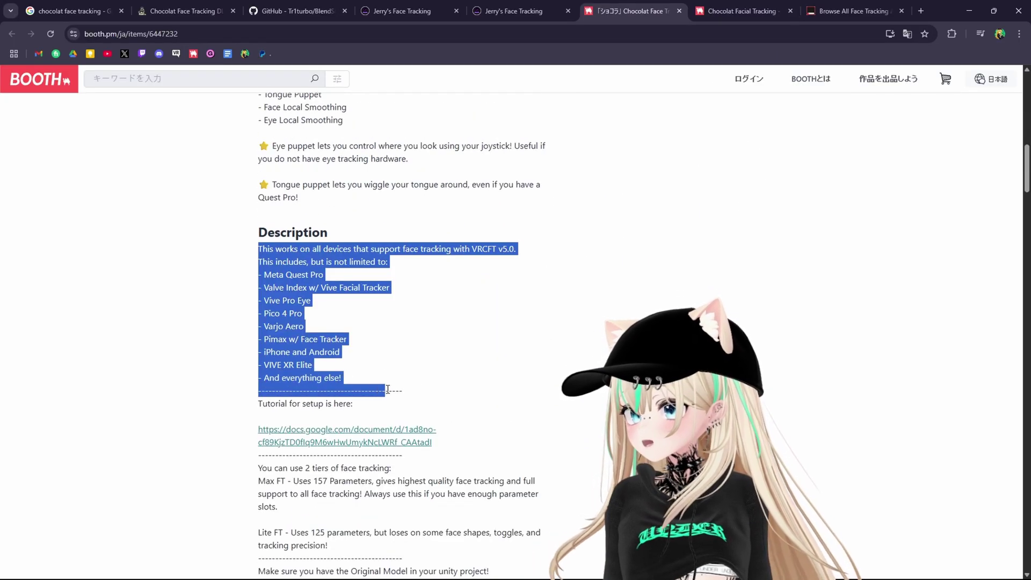
left_click_drag(386, 389, 404, 376)
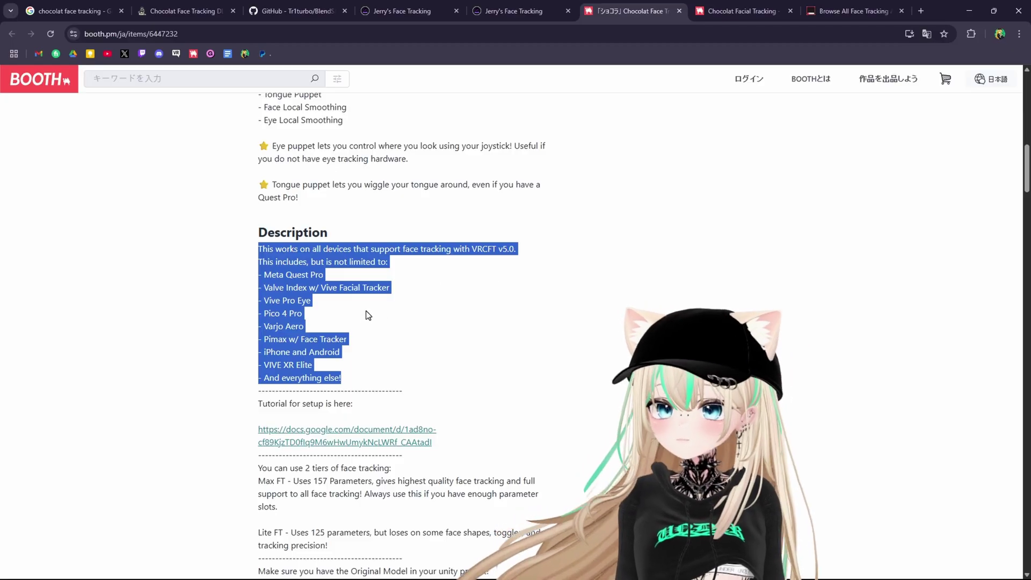
- Go back to Boothplorer's 168 face-tracking avatars and scroll down to the Lime card
left_click(295, 11)
left_click(182, 11)
left_click(87, 5)
key("ctrl+shift+Tab")
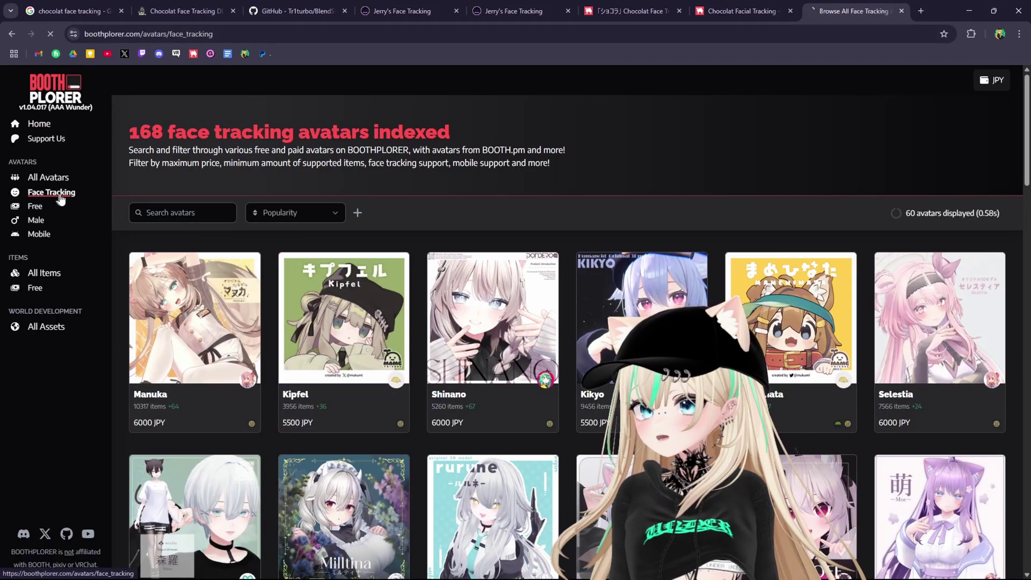
scroll(562, 353, "down", 4)
scroll(562, 353, "down", 7)
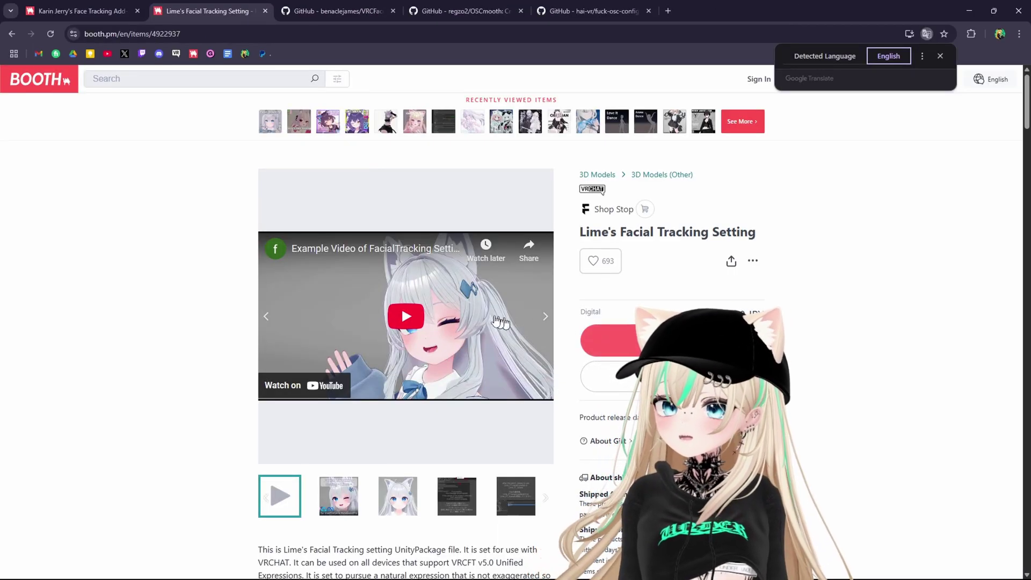
- Skip past the gallery video and read Lime's Facial Tracking Setting description
double_click(545, 318)
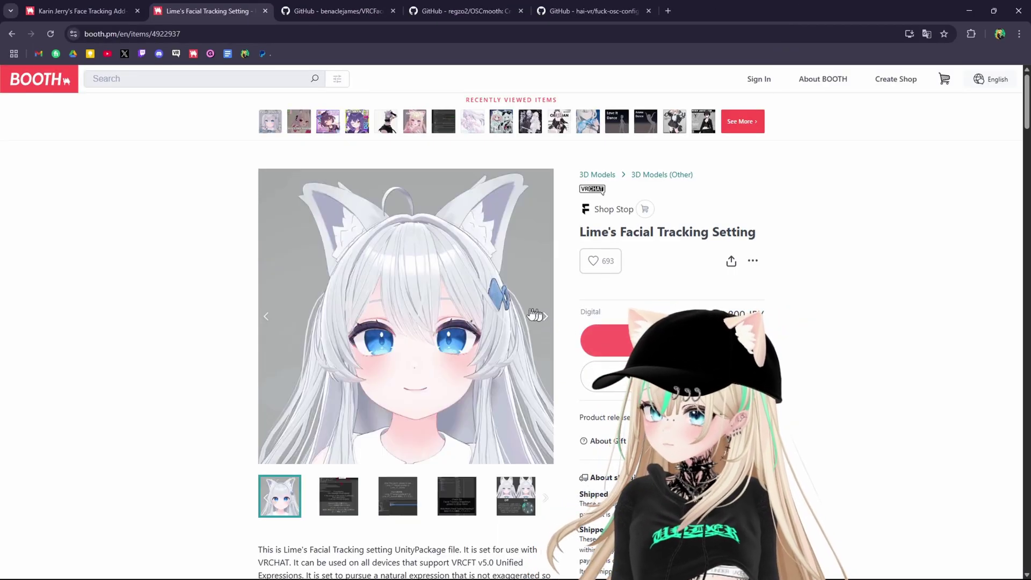
scroll(537, 317, "down", 5)
left_click_drag(323, 281, 508, 412)
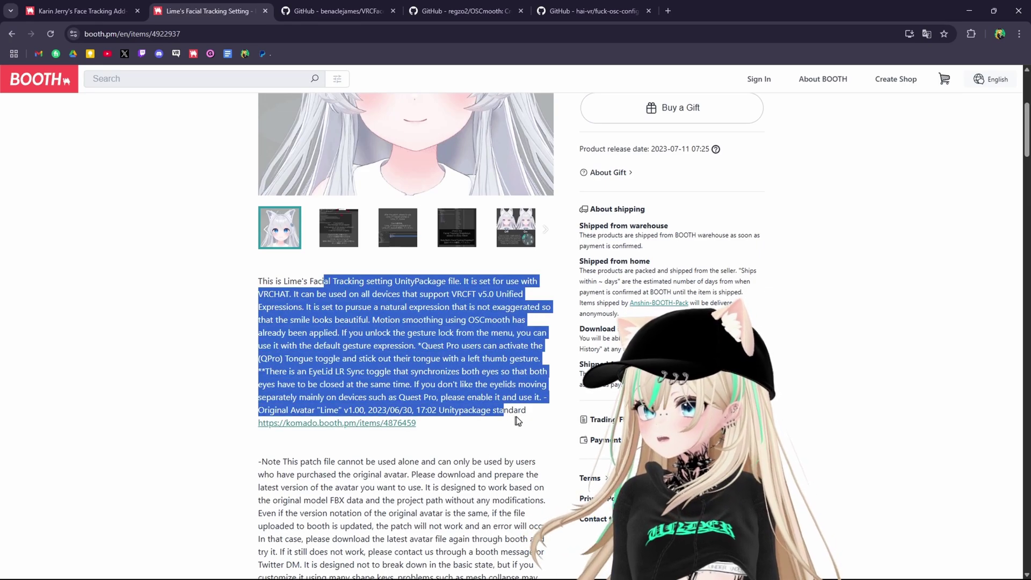
left_click(499, 345)
- Read through the -Note paragraphs on installing the patch
scroll(349, 294, "down", 4)
left_click_drag(279, 247, 519, 299)
left_click(457, 343)
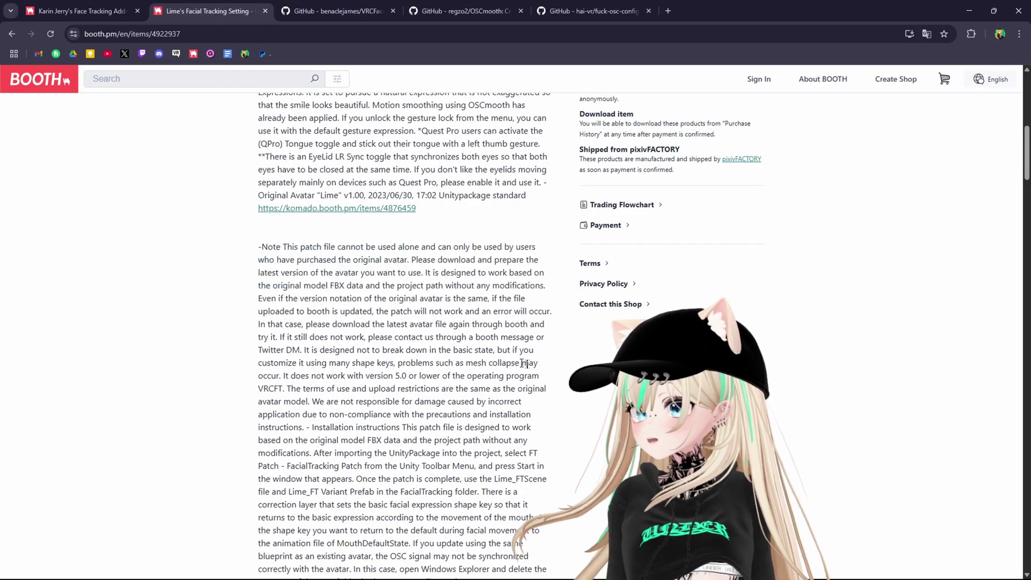
left_click_drag(340, 356, 539, 483)
left_click(540, 483)
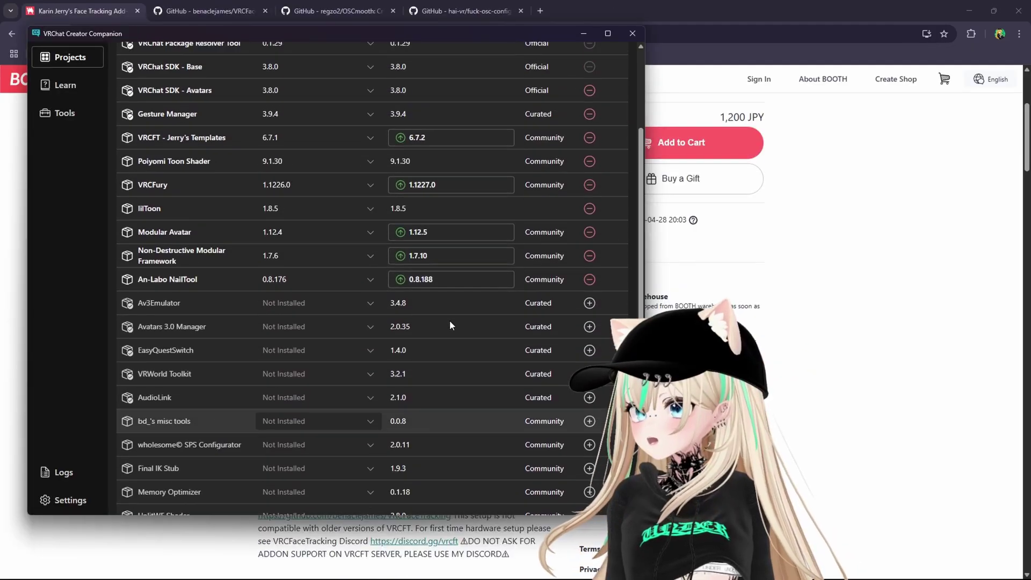
scroll(449, 320, "up", 1)
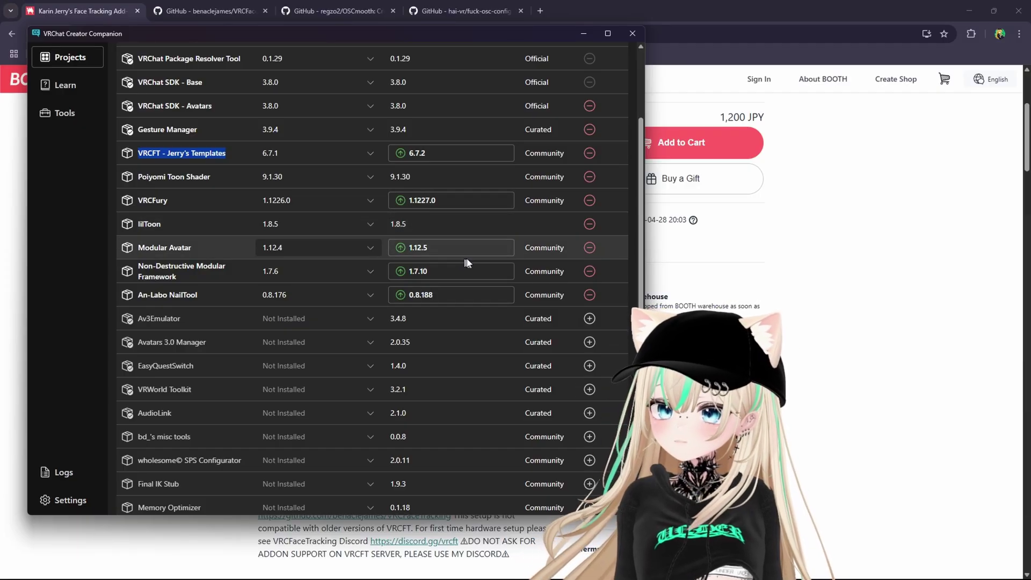
scroll(465, 258, "down", 1)
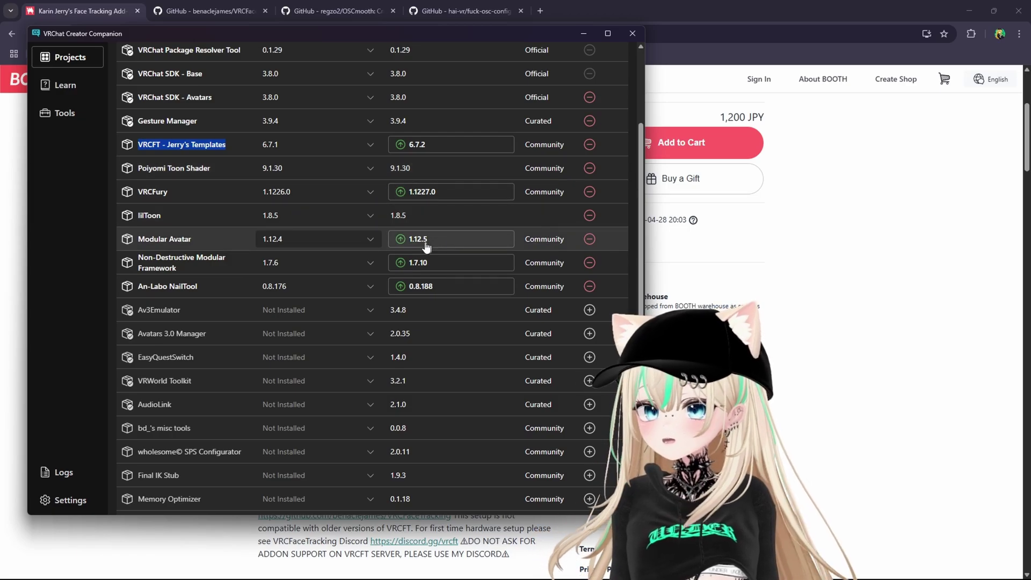
scroll(430, 285, "up", 3)
scroll(424, 295, "down", 3)
scroll(425, 295, "up", 1)
scroll(453, 274, "down", 1)
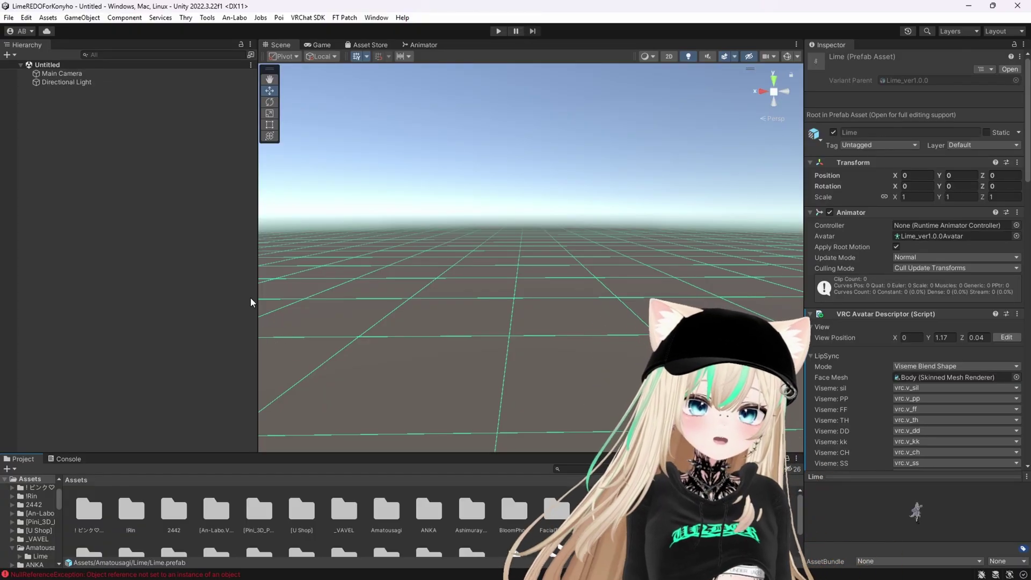
- Browse Amatousagi > Lime, try placing Lime prefabs, return to Assets, and open FT Patch
double_click(386, 511)
double_click(86, 510)
left_click_drag(292, 515, 343, 497)
left_click_drag(249, 519, 372, 537)
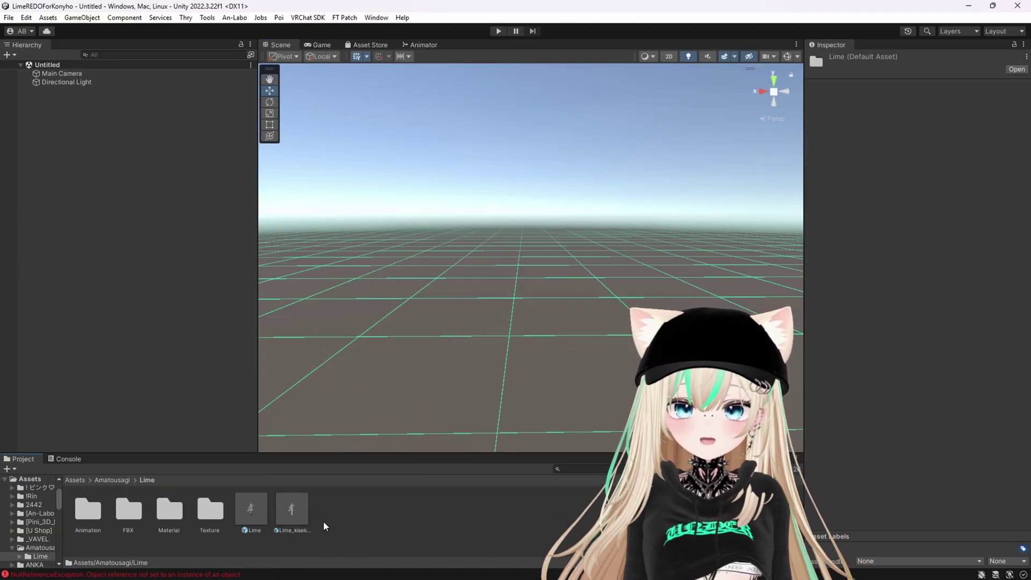
left_click(73, 479)
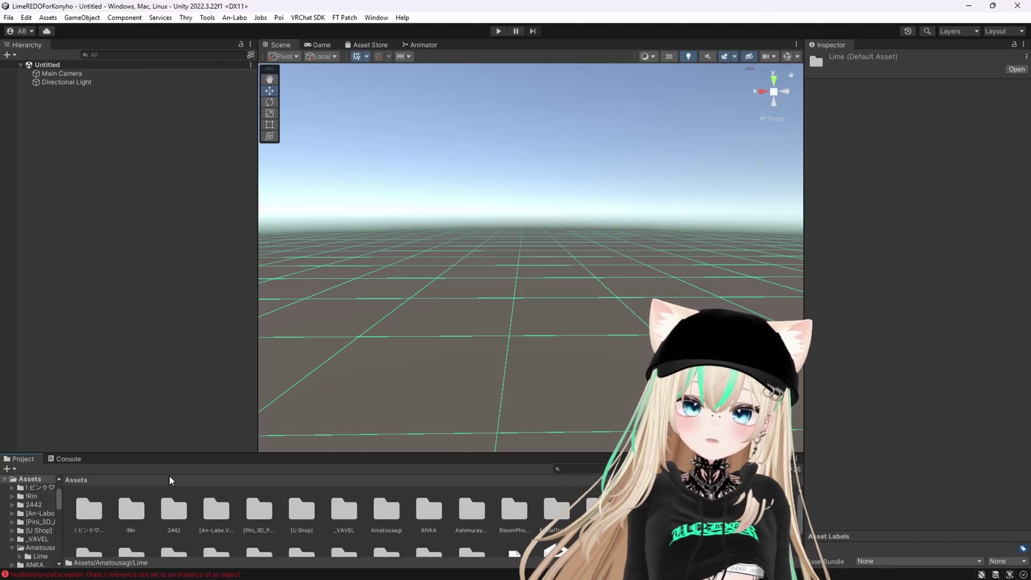
left_click(344, 18)
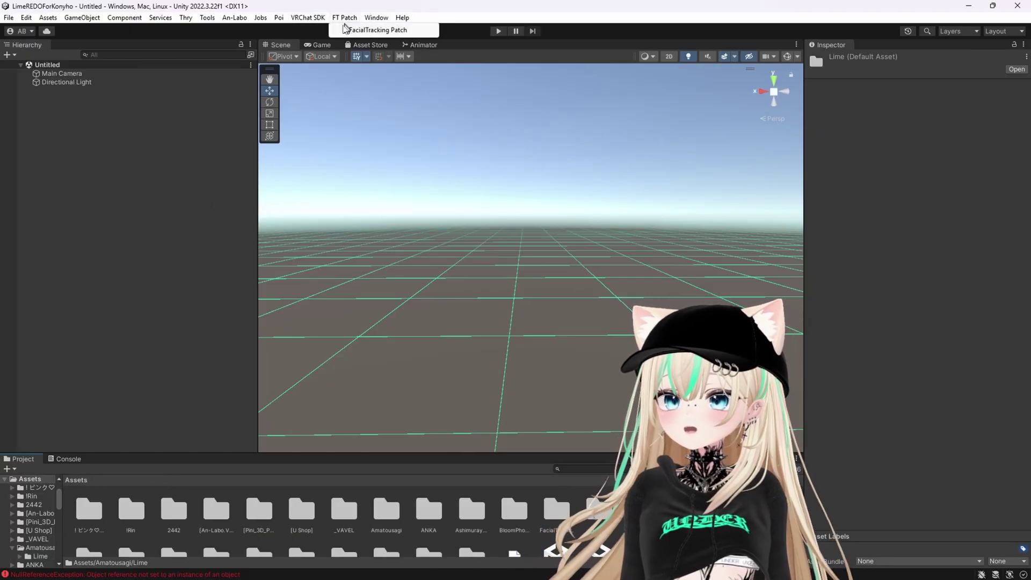
- Run FT Patch > FacialTracking Patch on Lime and open the generated FacialTracking folder
left_click(359, 31)
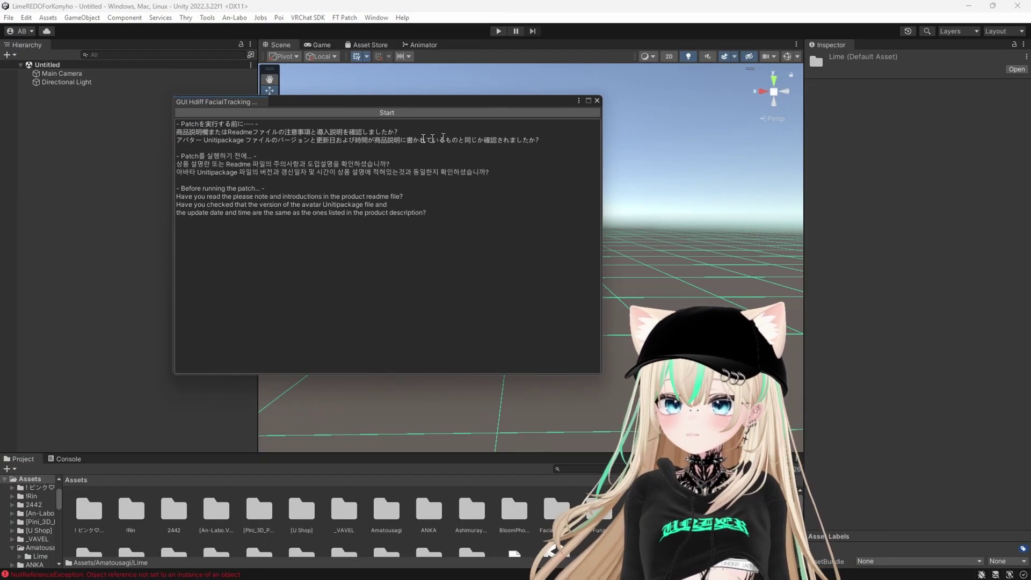
left_click(364, 114)
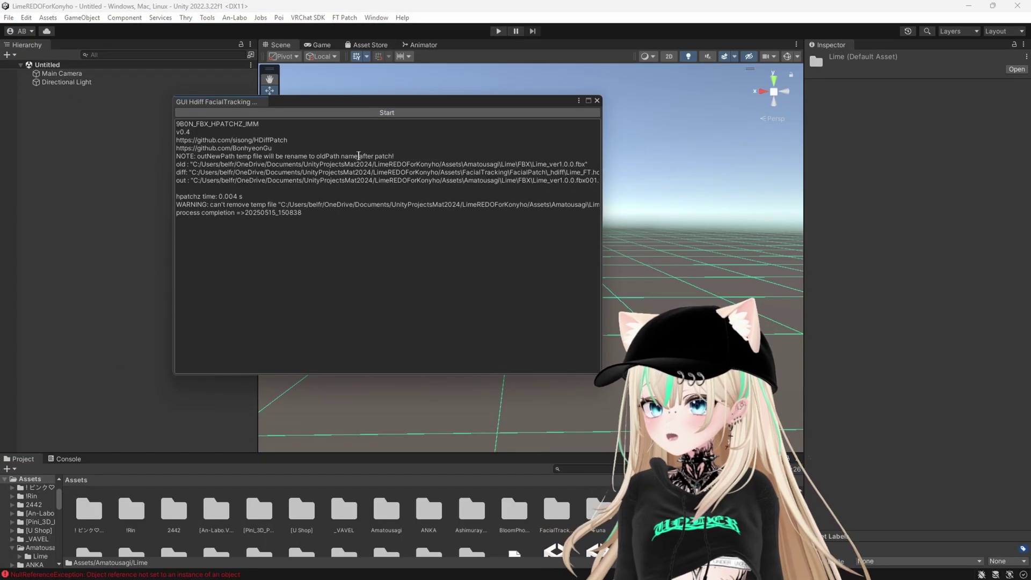
left_click(598, 101)
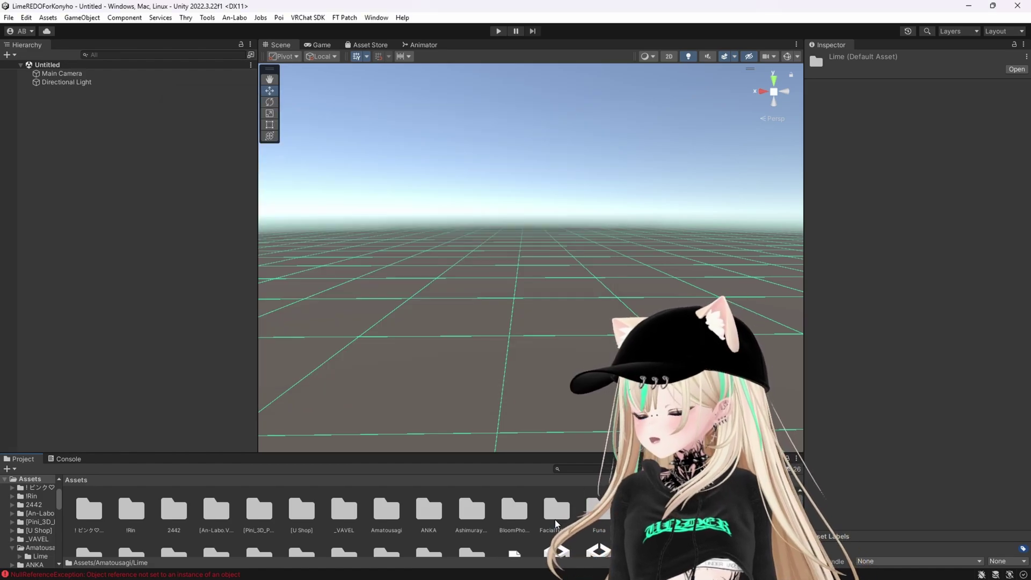
double_click(556, 523)
- Place the Lime_FT, Lime_FT_forPico4Pro and Lime_FT_forQuestPro variants in the scene and inspect each
left_click_drag(225, 534, 384, 400)
left_click_drag(356, 459, 534, 424)
left_click_drag(291, 513, 725, 424)
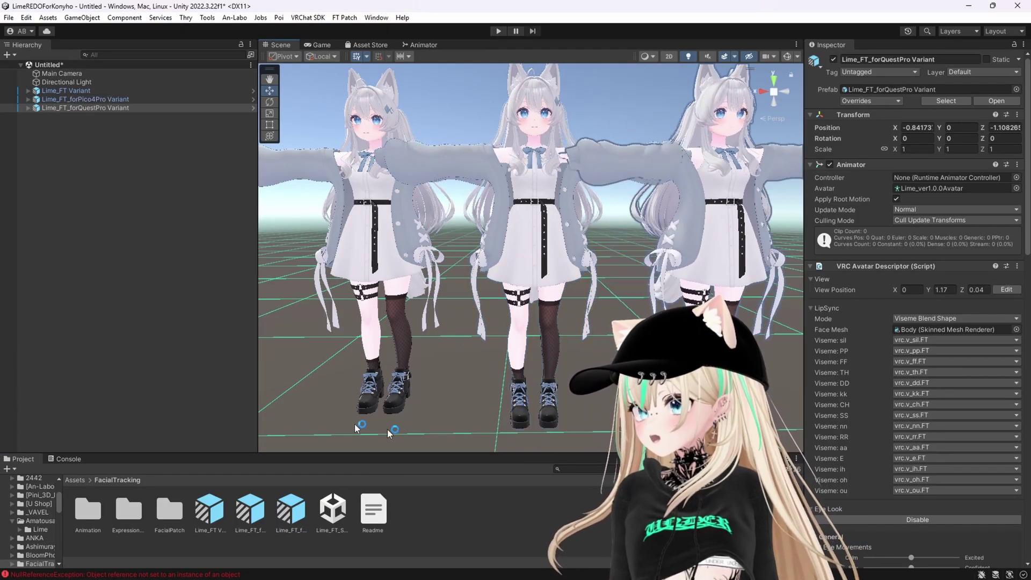
left_click(76, 90)
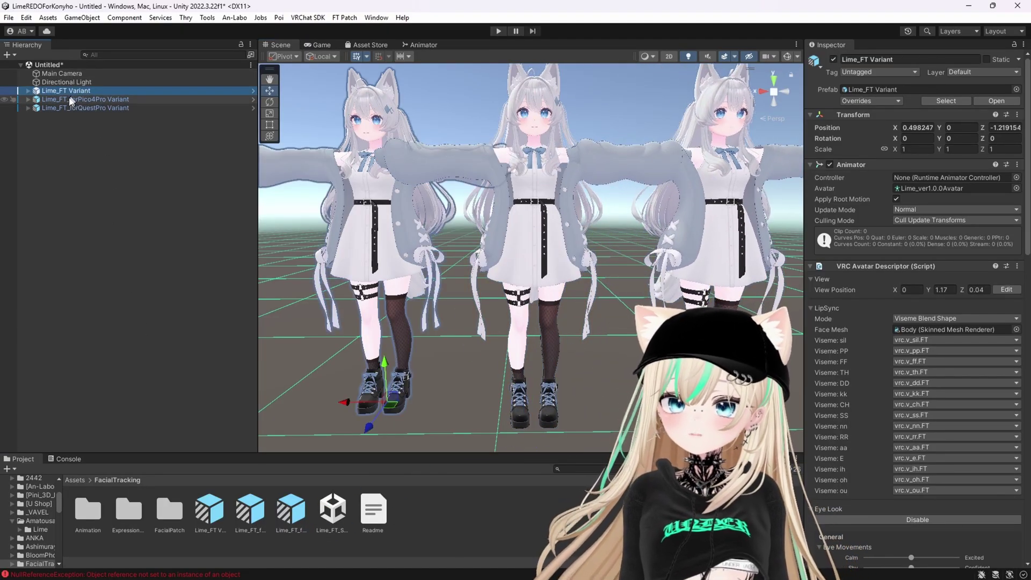
left_click(77, 100)
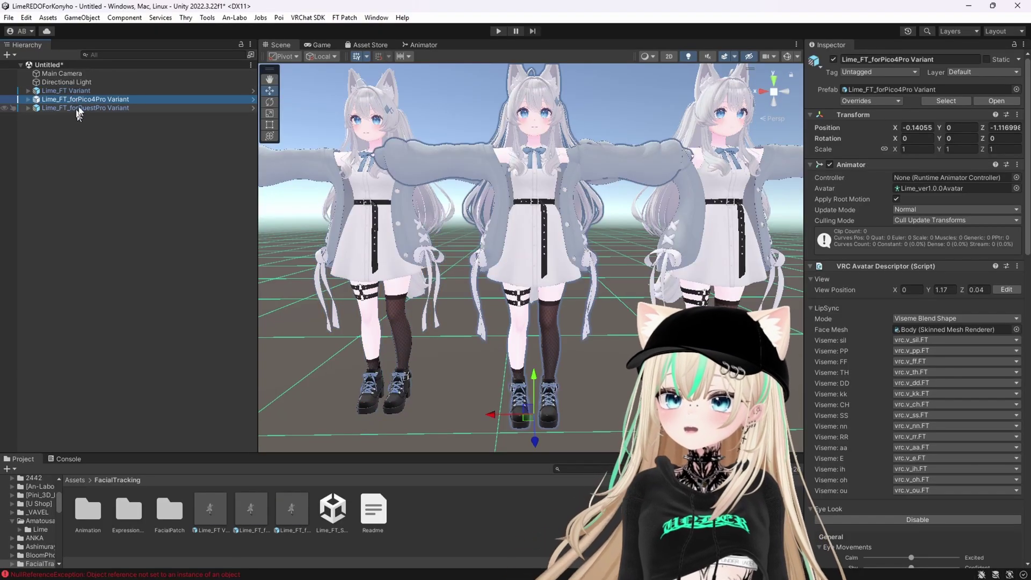
middle_click_drag(410, 236, 344, 236)
left_click(121, 108)
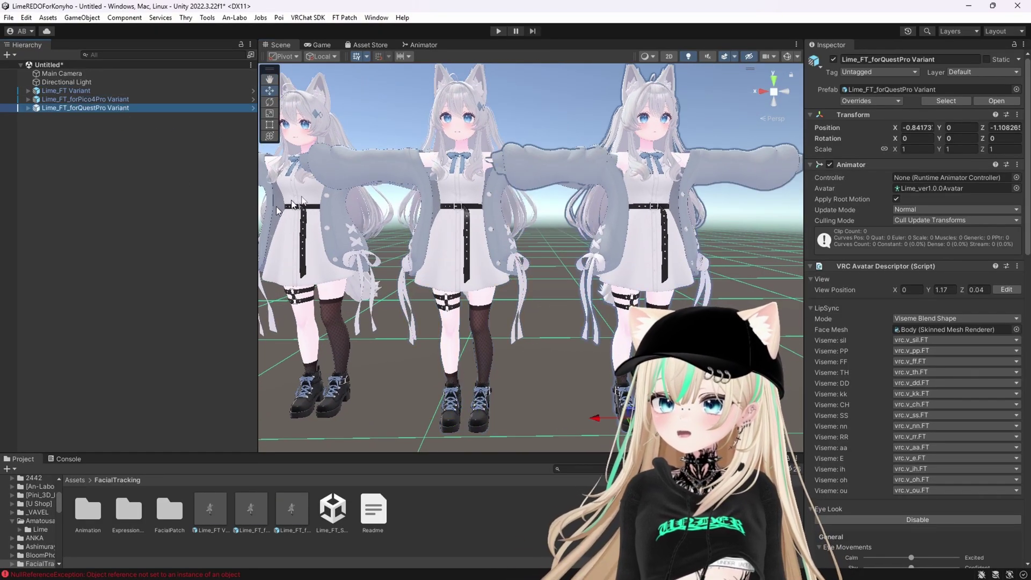
- Delete the Lime_FT and Lime_FT_forPico4Pro variants
left_click(105, 99, "ctrl")
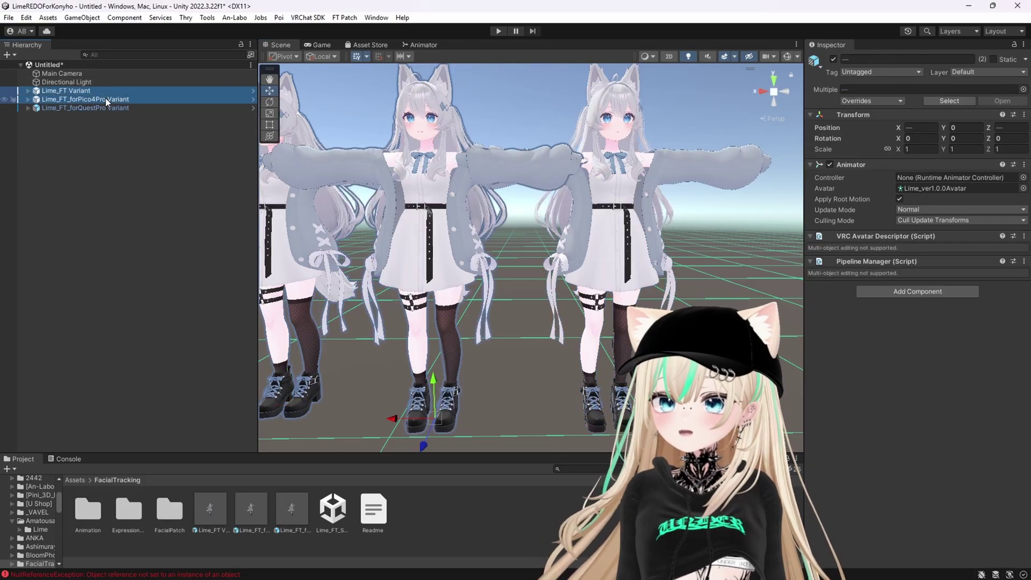
right_click(119, 102)
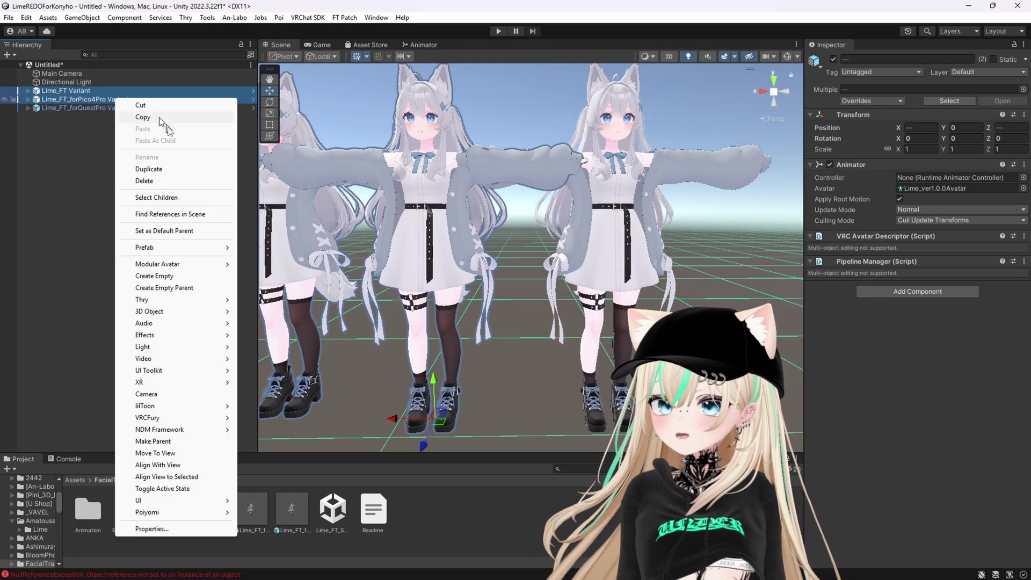
left_click(156, 182)
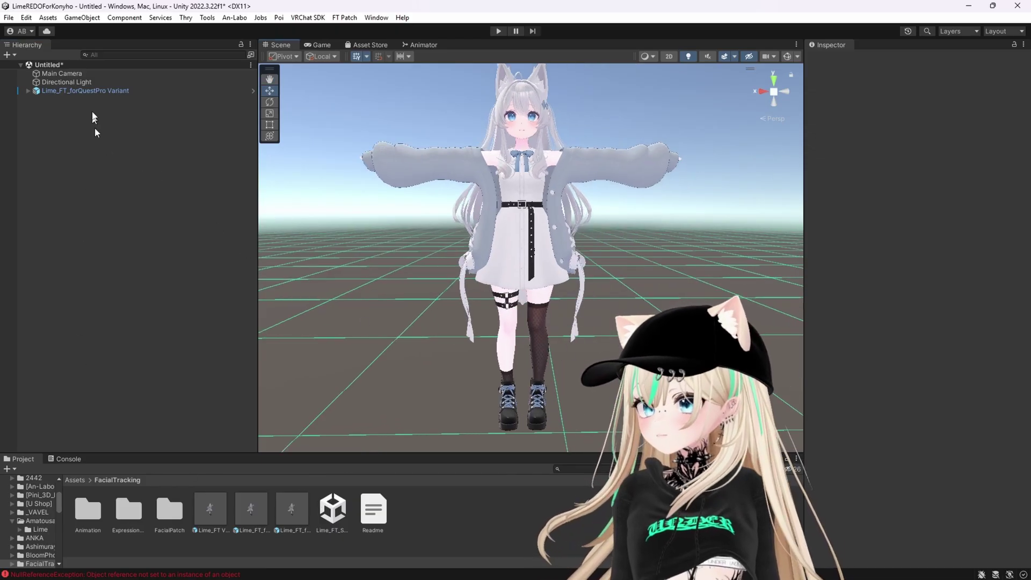
- Reset the QuestPro avatar's position to the origin and centre the view on her
left_click(408, 156)
left_click(1017, 114)
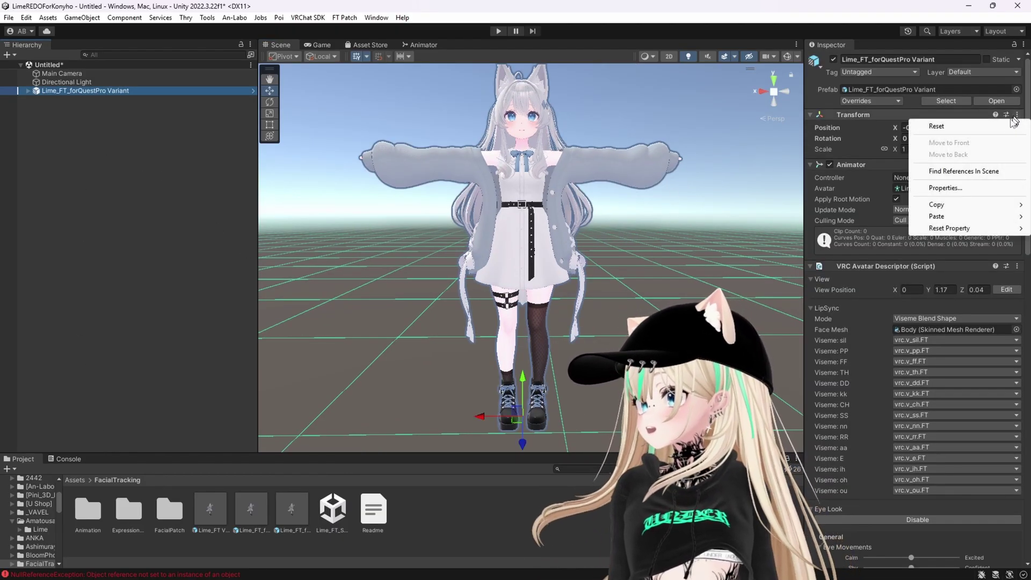
left_click(934, 127)
key("f")
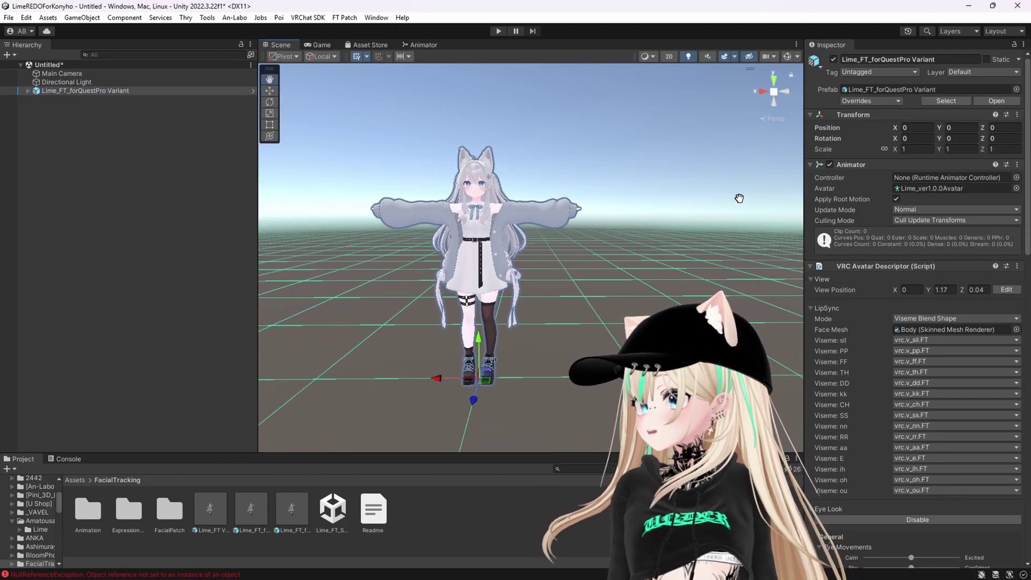
left_click(648, 218)
scroll(648, 217, "up", 6)
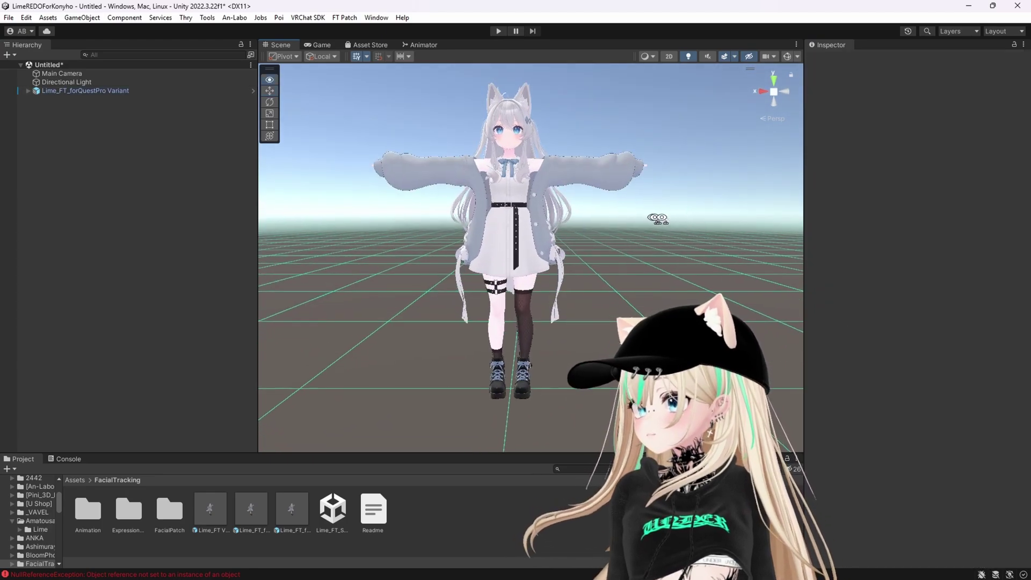
middle_click_drag(621, 224, 659, 236)
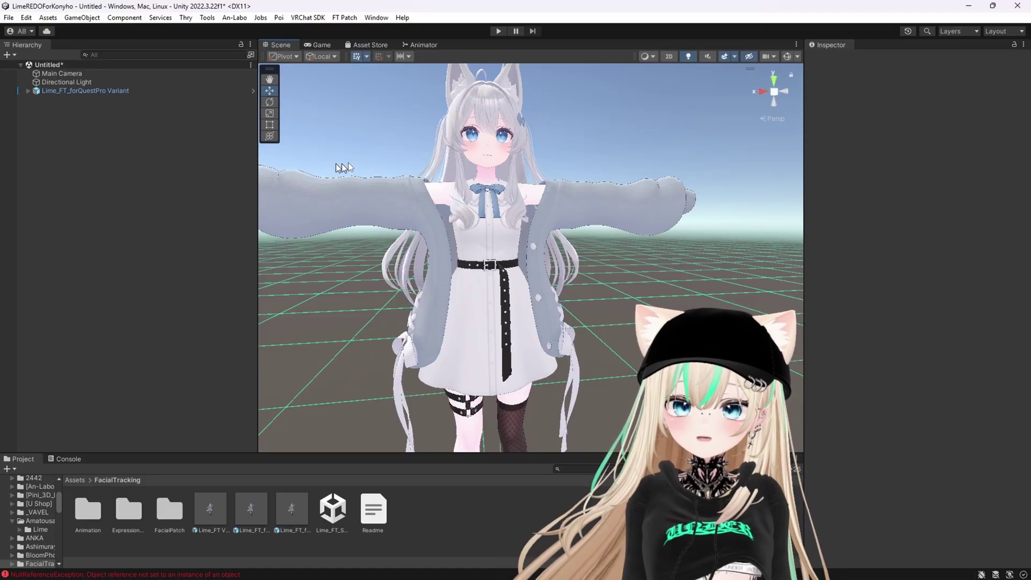
- On Lime's face mesh, preview eye_brink at 57.9, LowerEyelid_up_2_L at 100 and LowerEyelid_up_1_L at 90.9
left_click(482, 140)
scroll(902, 333, "down", 4)
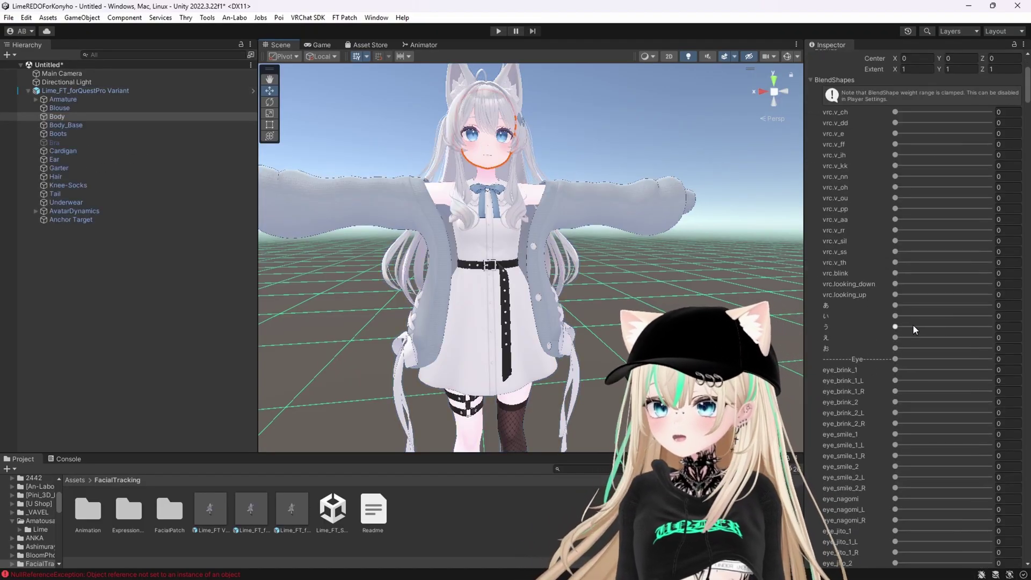
left_click_drag(894, 391, 956, 392)
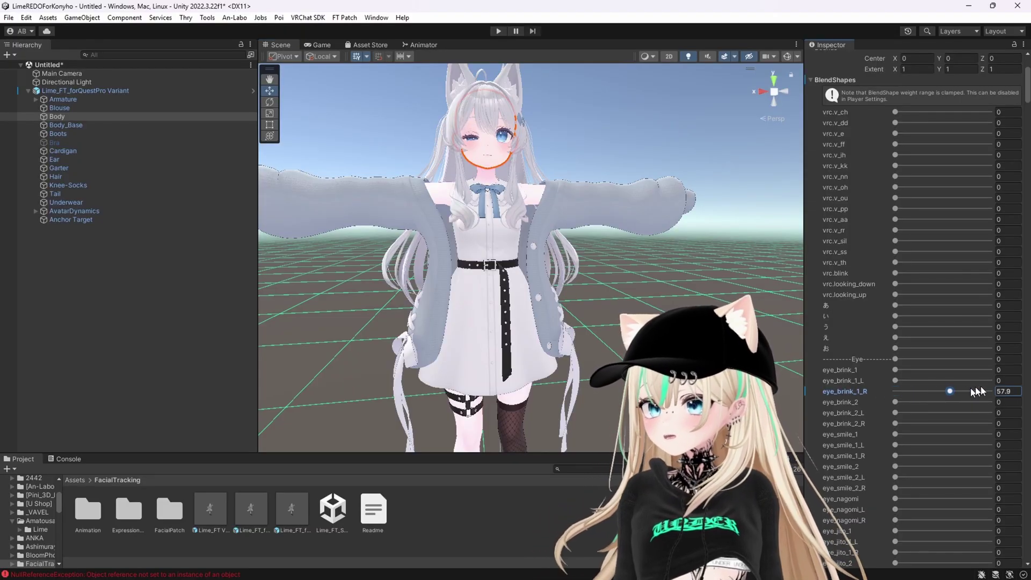
scroll(894, 392, "down", 20)
left_click_drag(895, 352, 1029, 352)
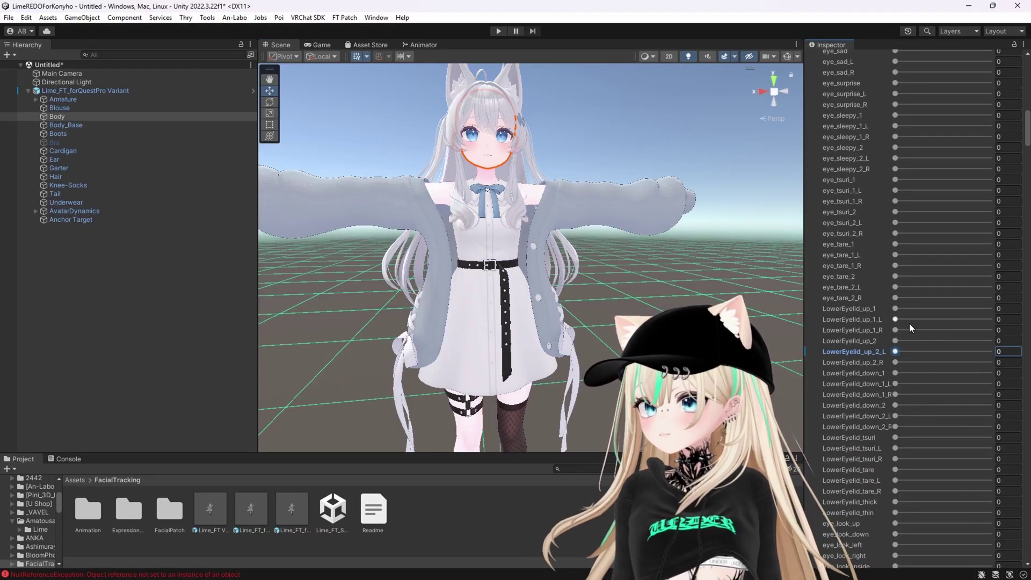
left_click_drag(896, 318, 966, 321)
- Select the Body_Base mesh in the Hierarchy
scroll(530, 255, "up", 3)
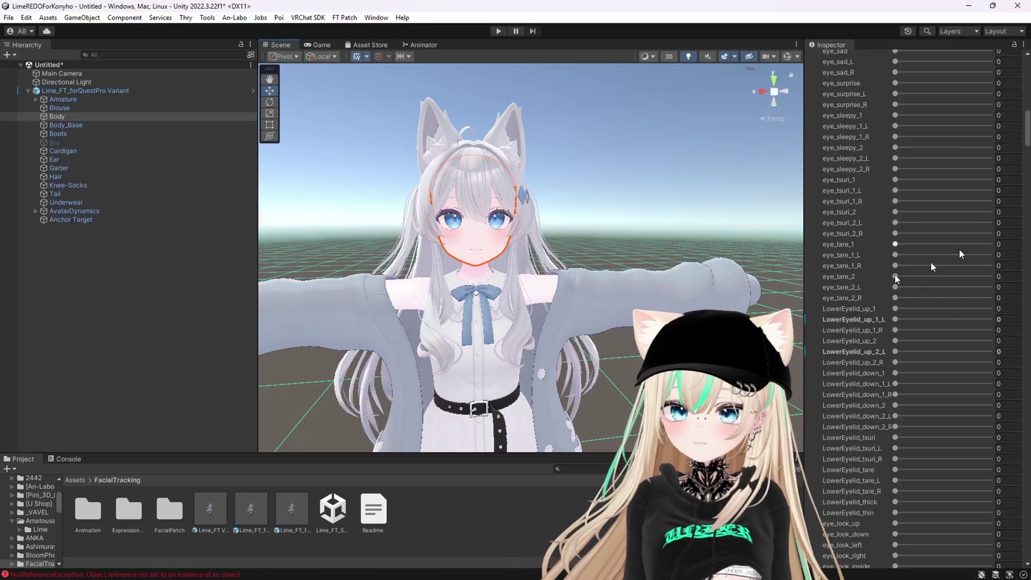
scroll(481, 301, "down", 5)
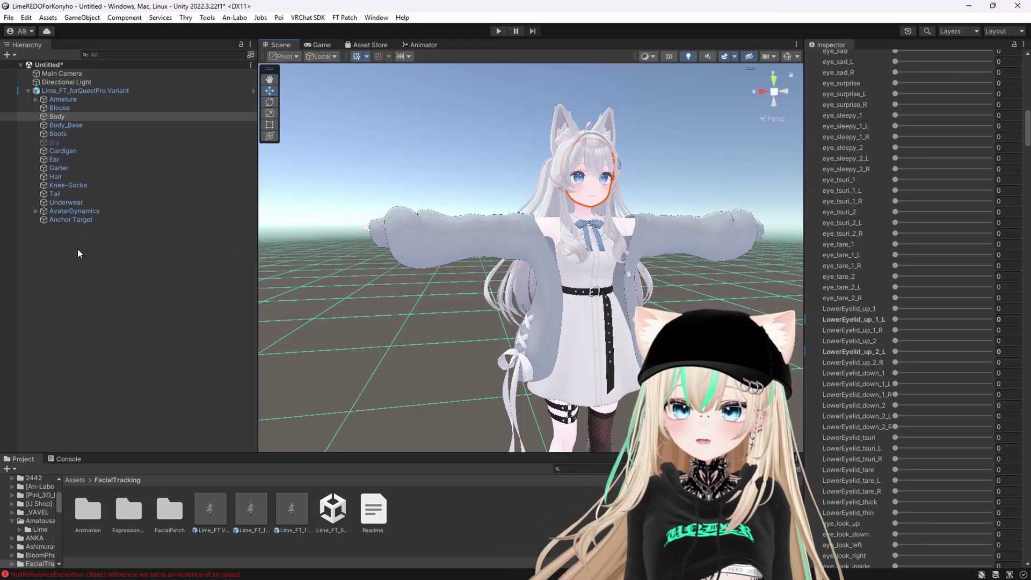
left_click(71, 125)
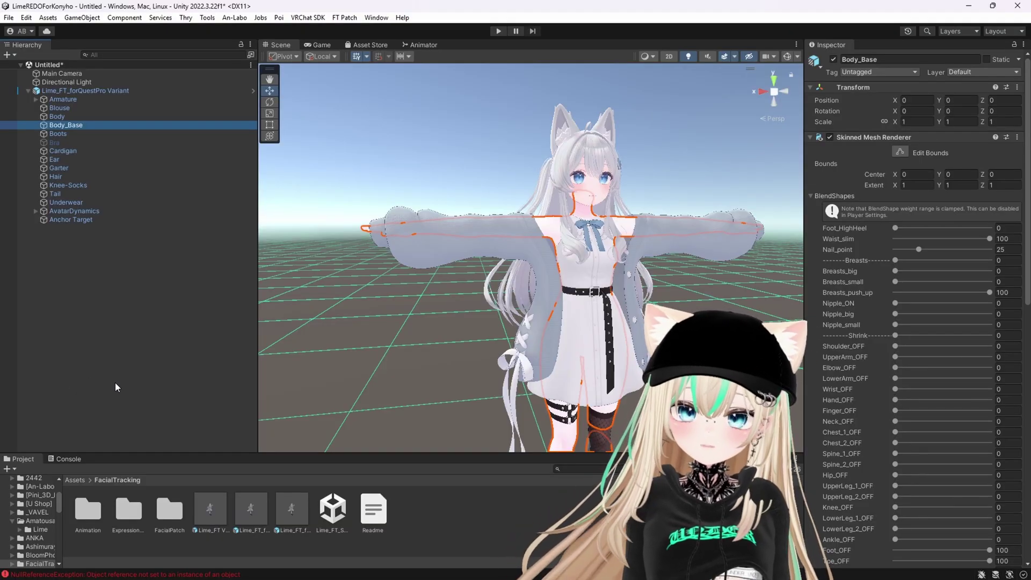
- Check the Face material's Emission colour on the Body mesh
key("Up")
scroll(830, 389, "down", 5)
left_click(830, 386)
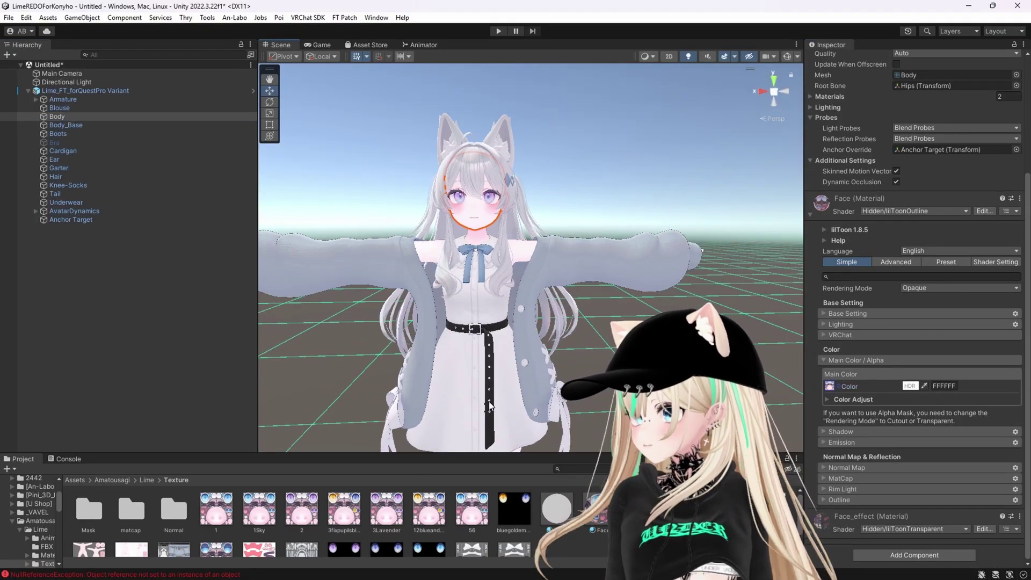
left_click(840, 441)
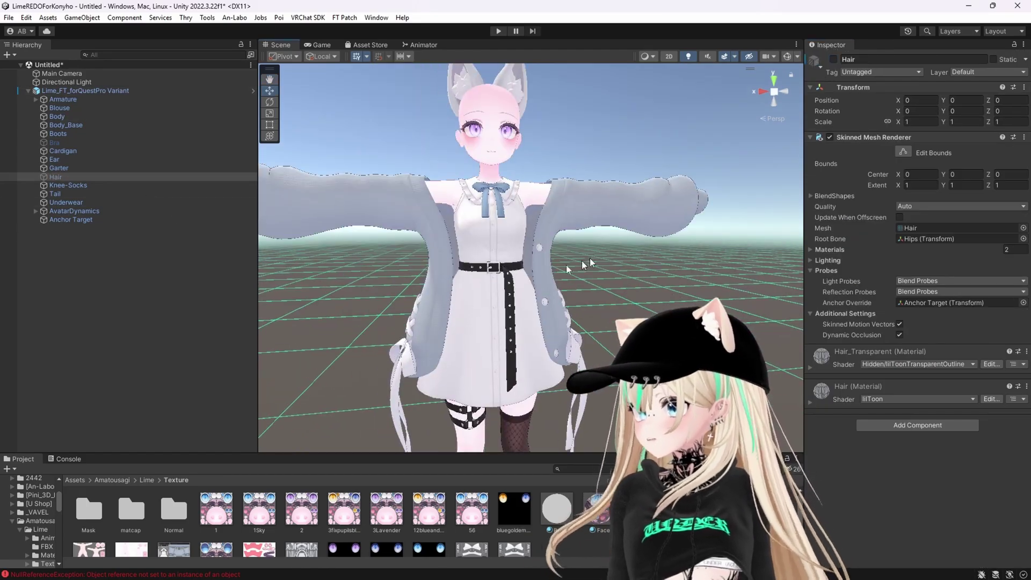
- Delete Lime's original Boots, Cardigan, Garter, Hair and Knee-Socks objects
left_click(63, 151)
left_click(59, 168, "ctrl")
left_click(55, 176, "ctrl")
left_click(69, 186, "ctrl")
left_click(58, 133, "ctrl")
key("Delete")
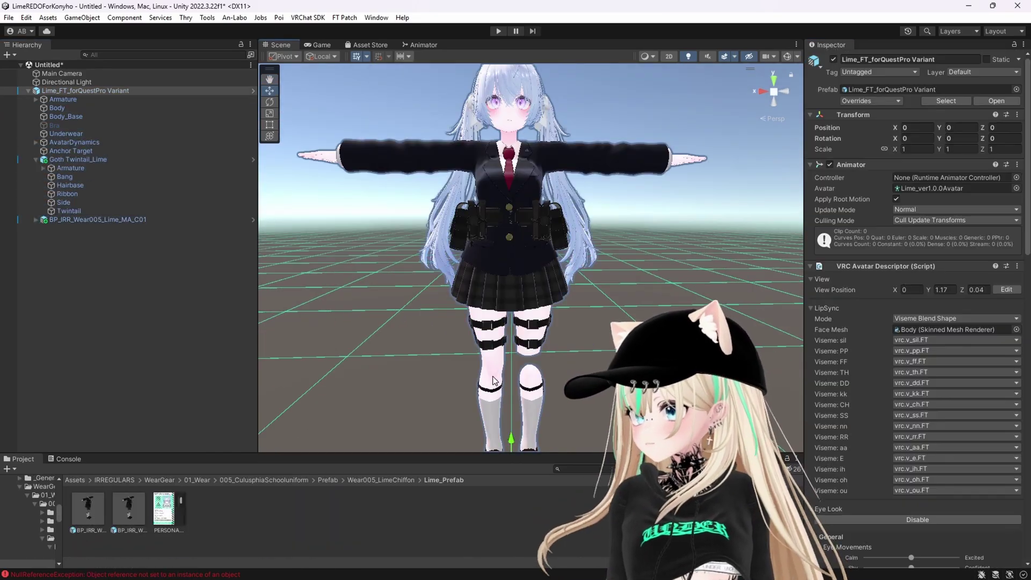
- Inspect the Body_Base and blazer outfit meshes
left_click(66, 117)
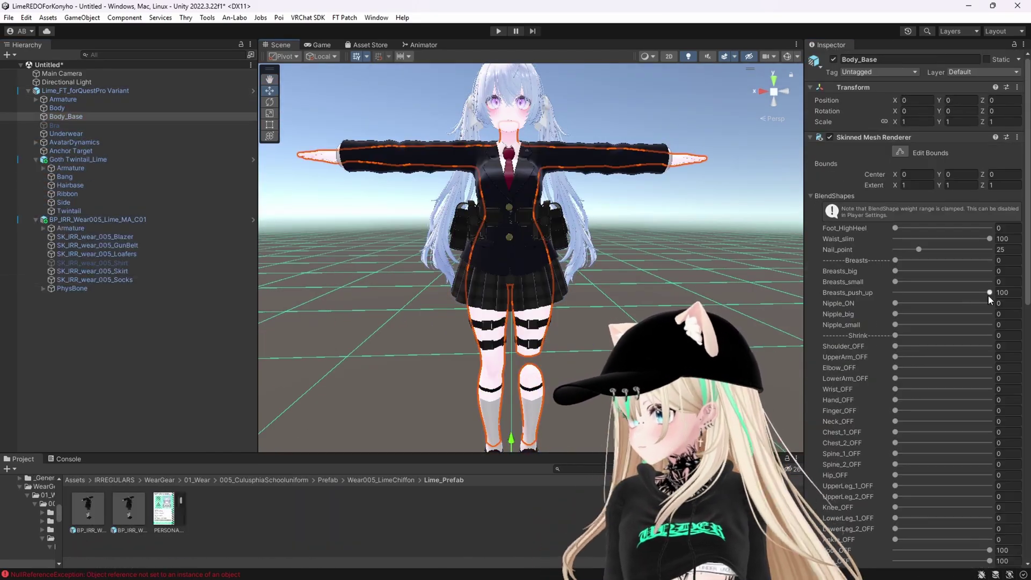
scroll(965, 156, "down", 5)
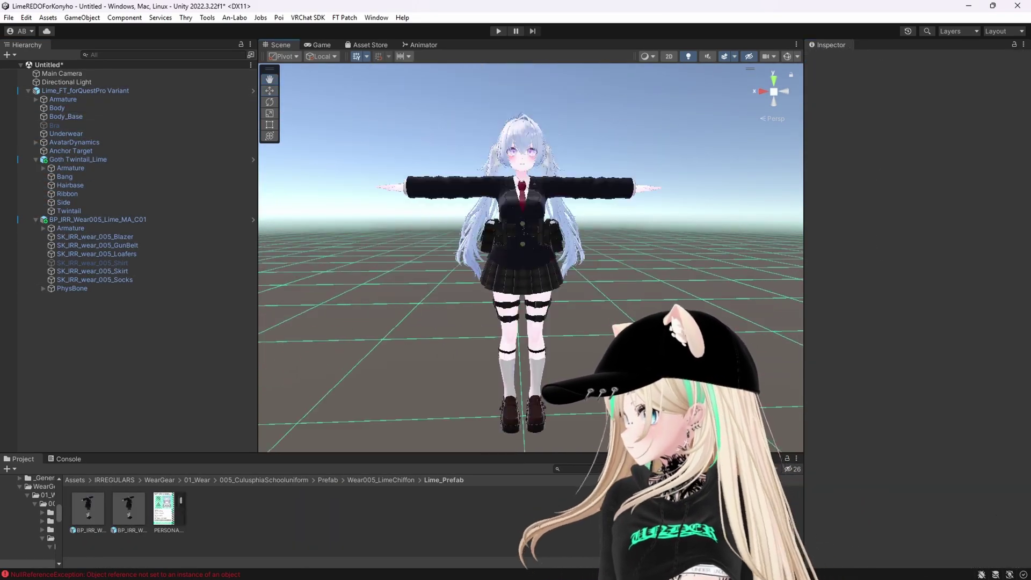
left_click(94, 237)
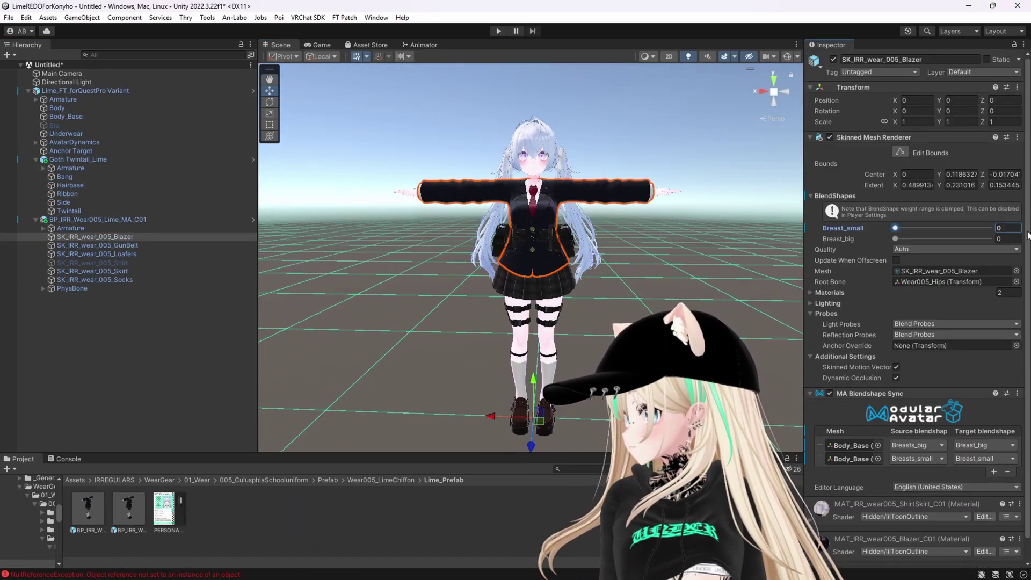
right_click(118, 219)
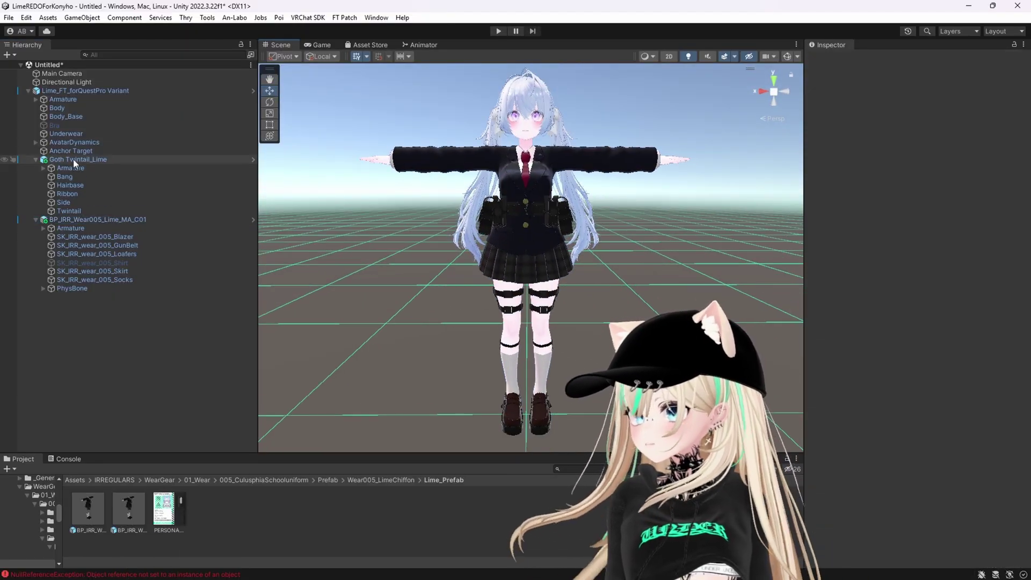
- Unpack the Goth Twintail_Lime prefab and move its Armature into Lime's skeleton via Hips, Spine and Neck
right_click(57, 159)
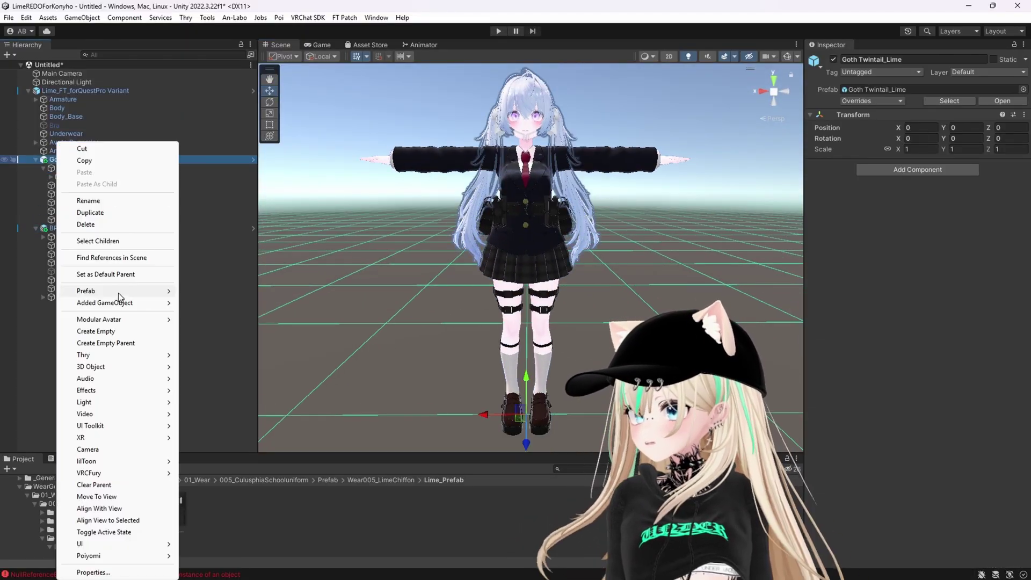
left_click(57, 165)
left_click_drag(57, 166, 63, 99)
left_click(43, 107)
left_click(51, 124)
left_click(66, 176)
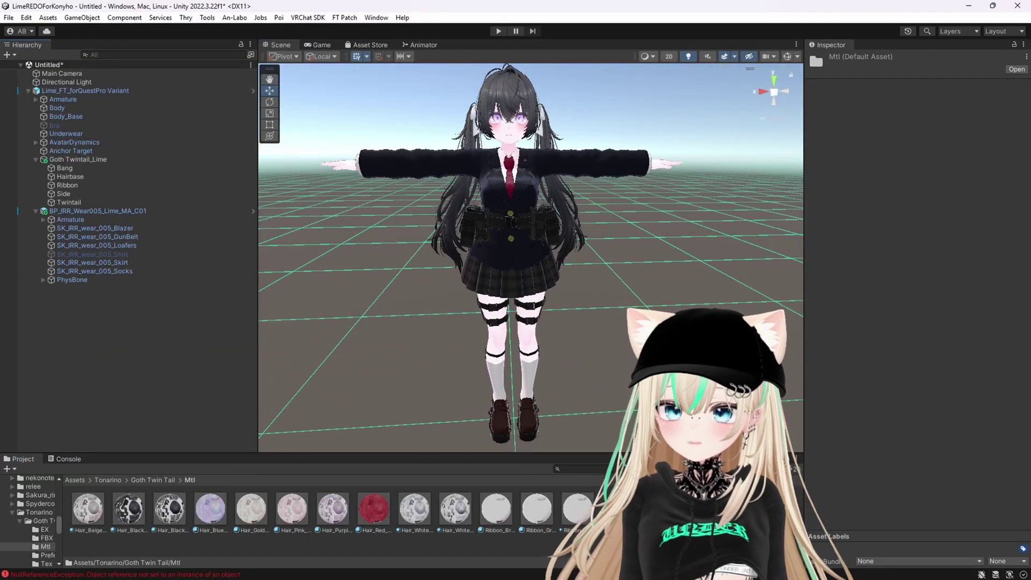
mouse_move(397, 301)
left_mouse_down("alt")
mouse_move(402, 292)
mouse_move(397, 311)
left_mouse_up("alt")
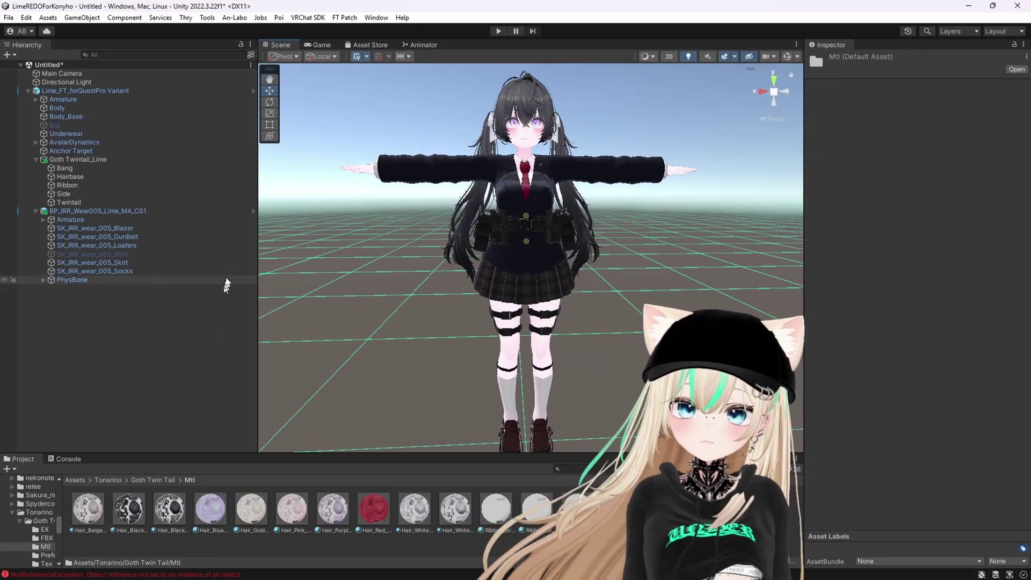
- Enter Play mode with Ctrl+P and browse the FT Patch, testing-tool and VRChat SDK menus
key("ctrl+p")
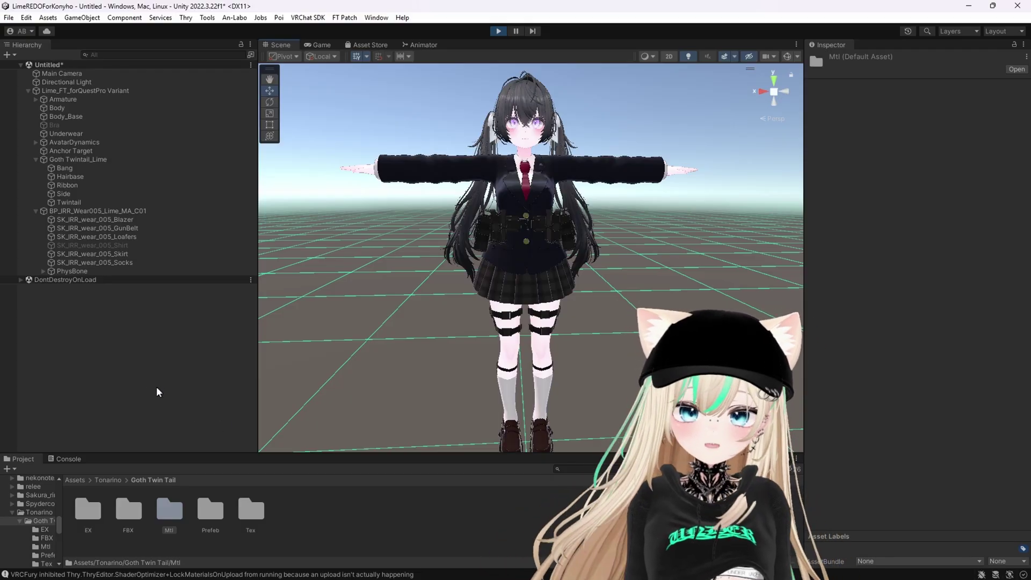
left_click(342, 20)
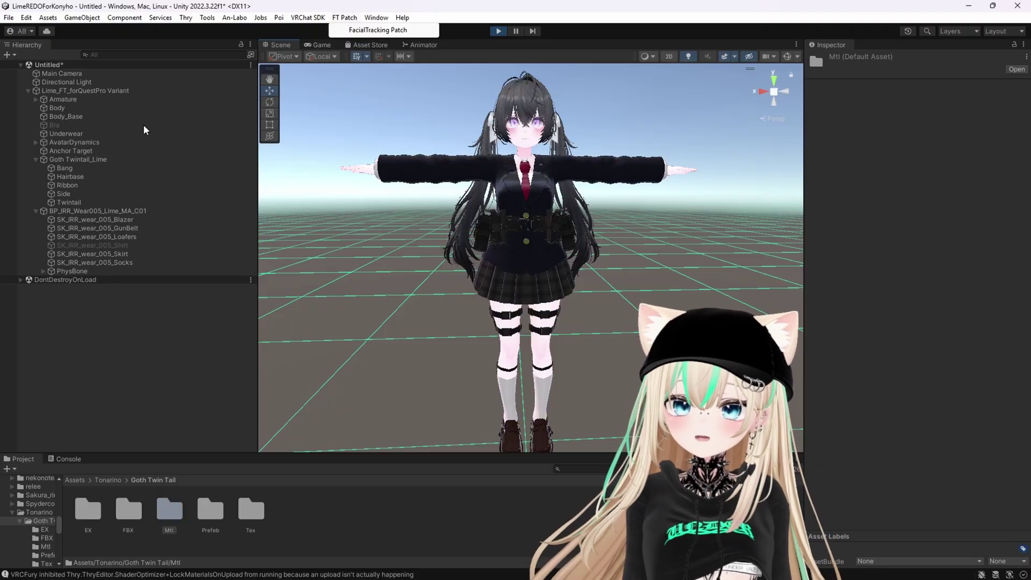
left_click(430, 14)
left_click(183, 18)
- Add Gesture Manager and browse the Facial EX2 and face-tracking radial submenus, ending on tracking controls
mouse_move(311, 20)
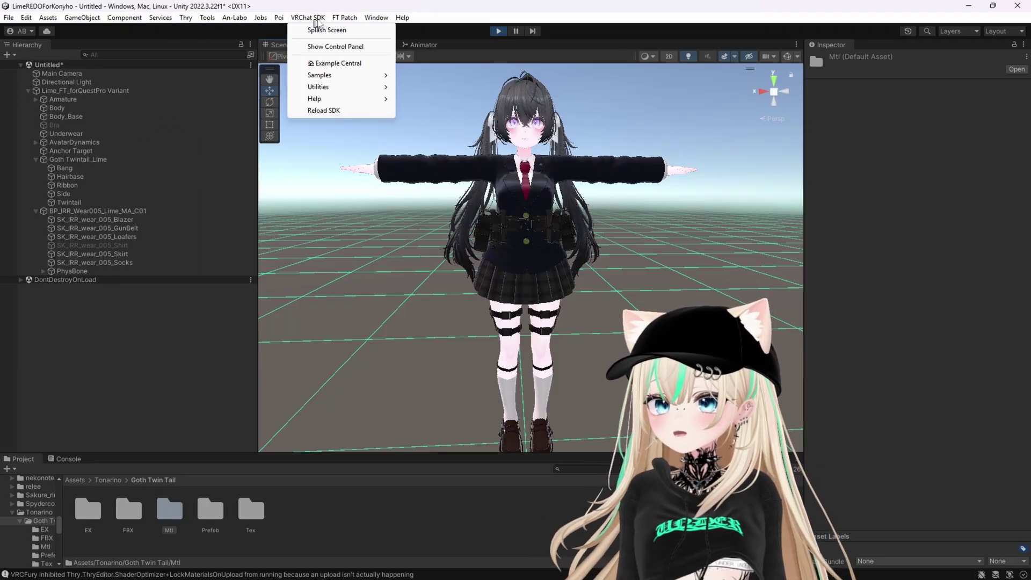
left_click(361, 26)
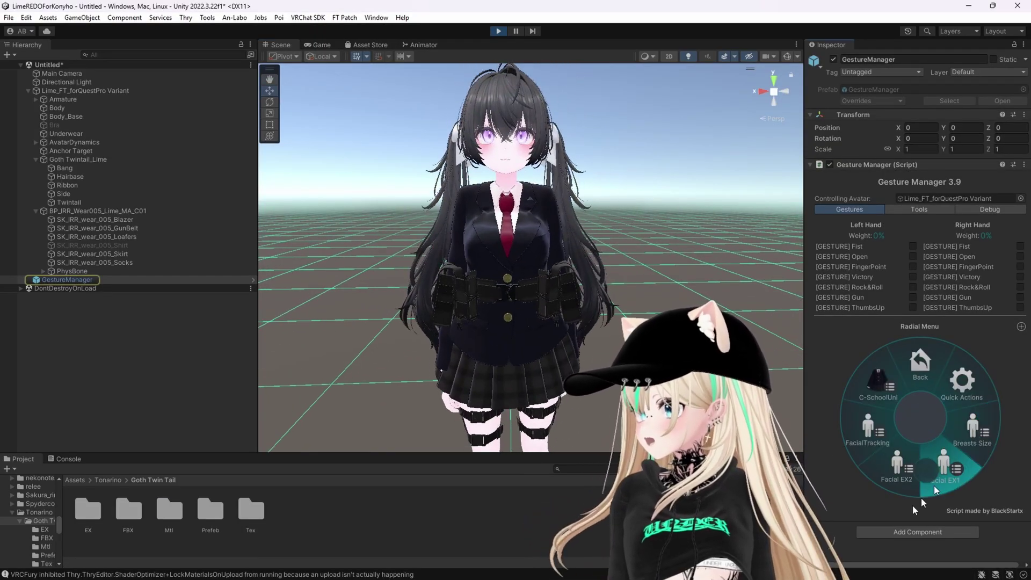
left_click(921, 500)
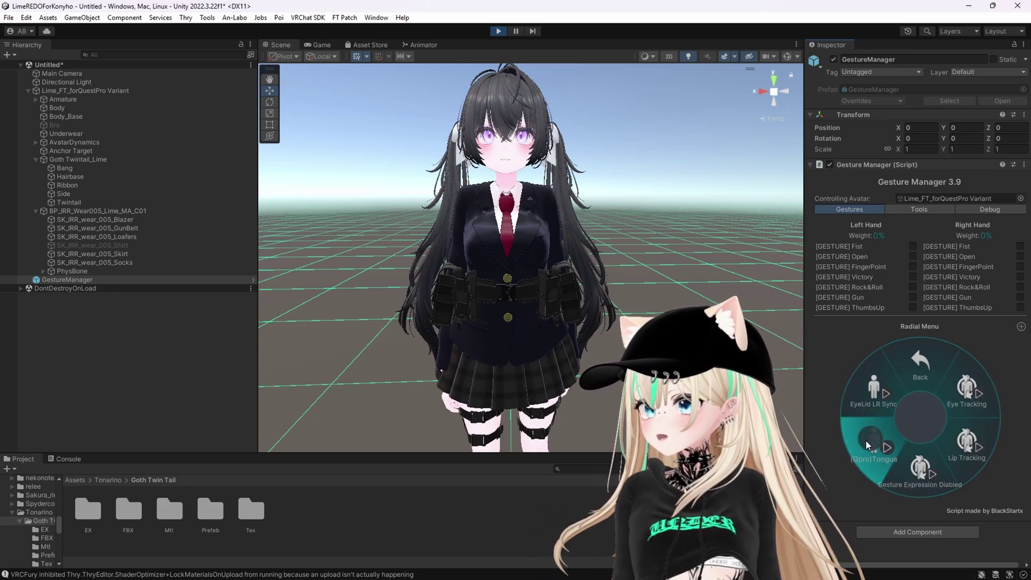
left_click(913, 356)
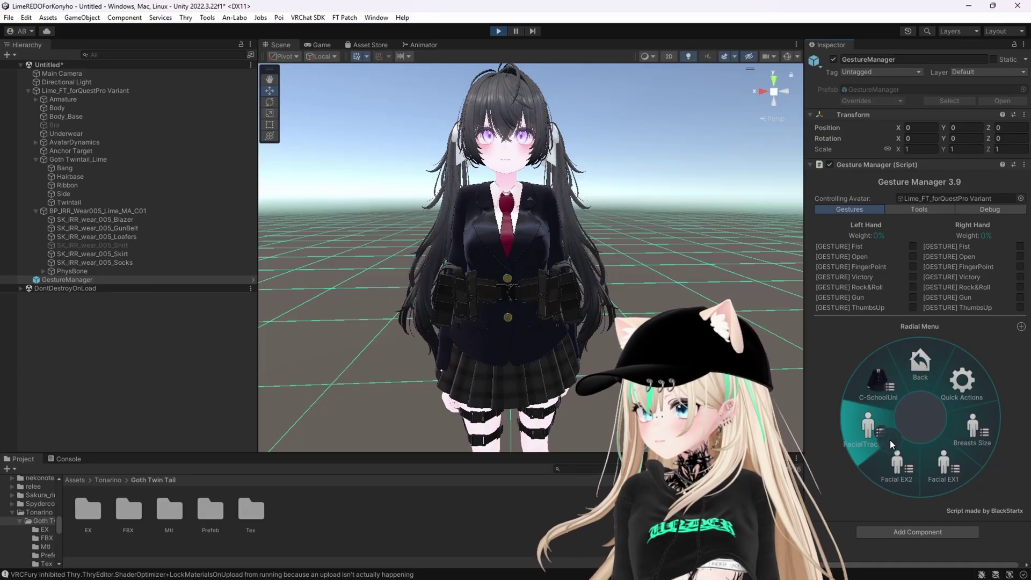
left_click(893, 456)
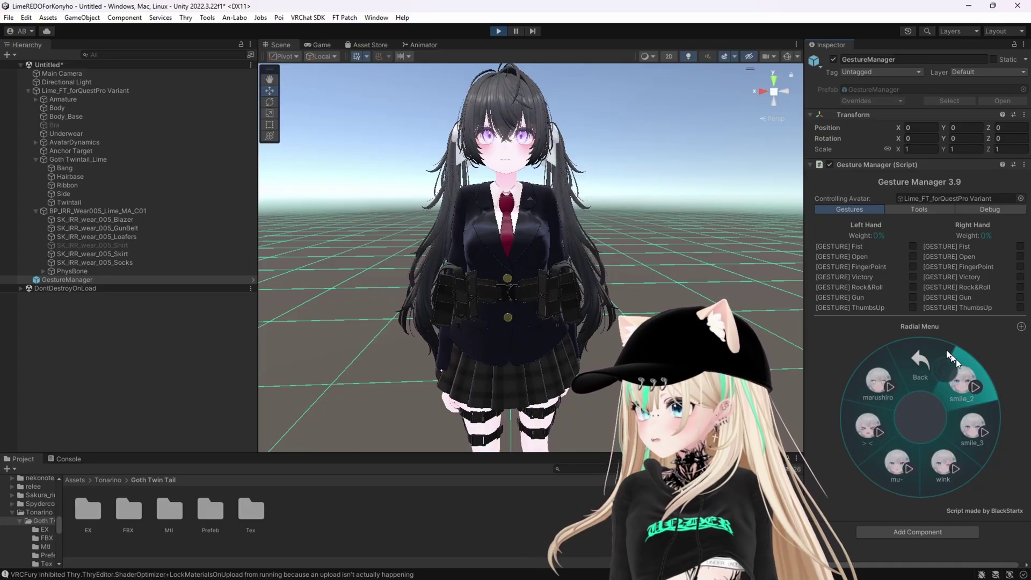
left_click(919, 365)
left_click(932, 469)
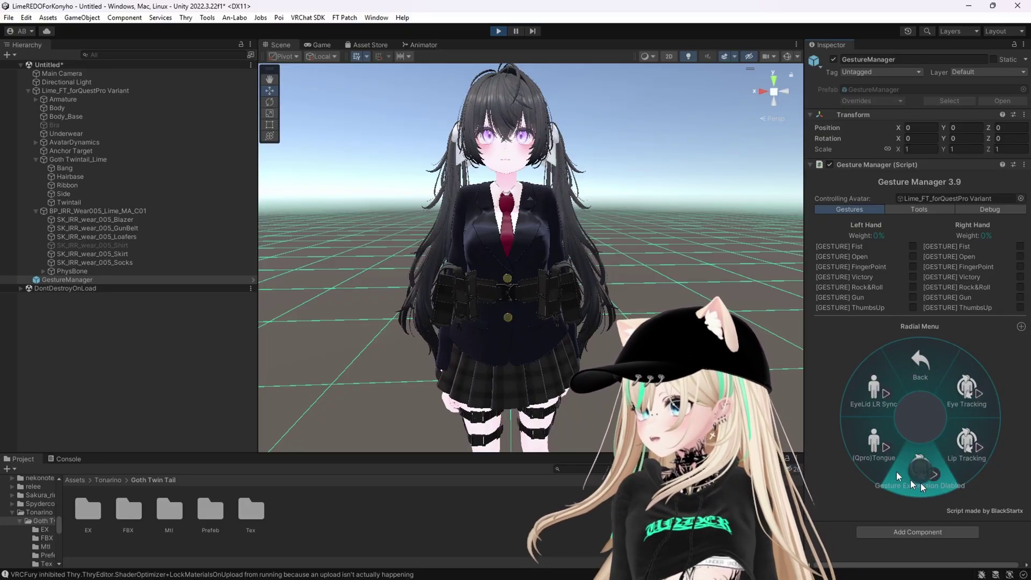